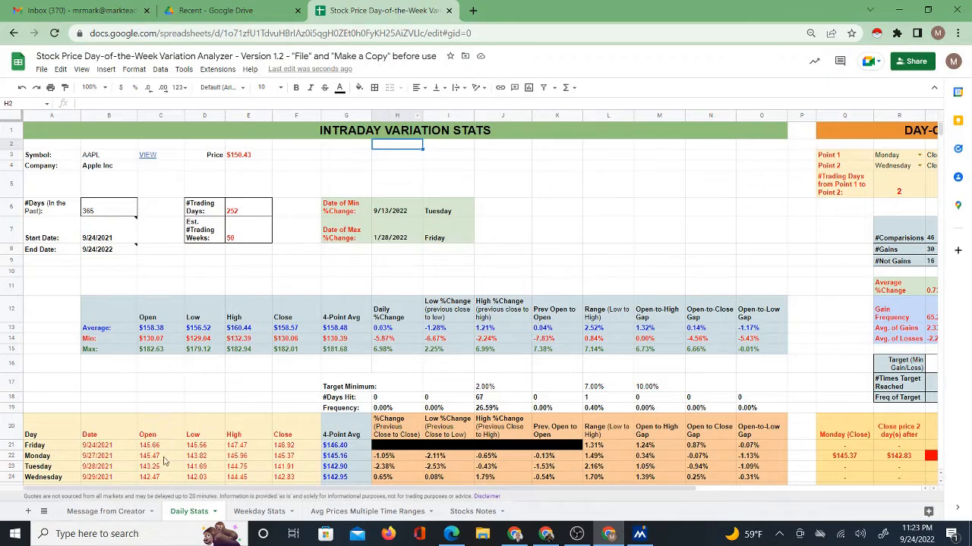
Step: Inspect the open, high and close prices in the first rows of the daily price table
{"action": "left_click", "coordinate": [157, 448]}
{"action": "left_click", "coordinate": [210, 447]}
{"action": "left_click", "coordinate": [236, 447]}
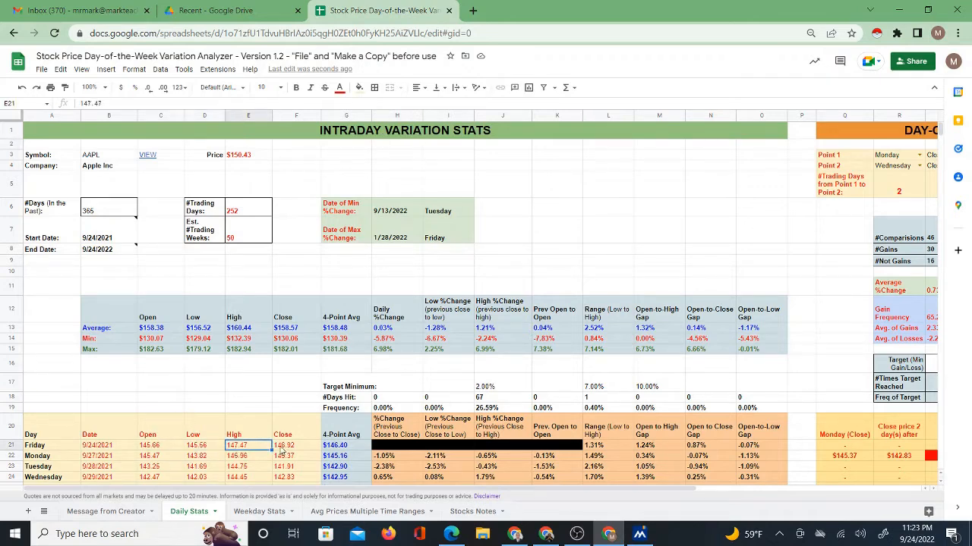
{"action": "left_click", "coordinate": [283, 448]}
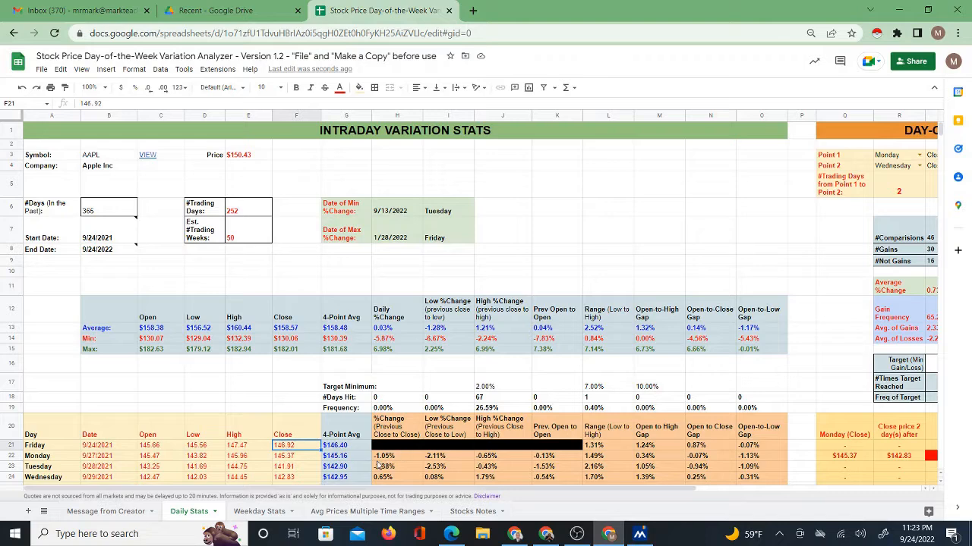
{"action": "left_click", "coordinate": [283, 457]}
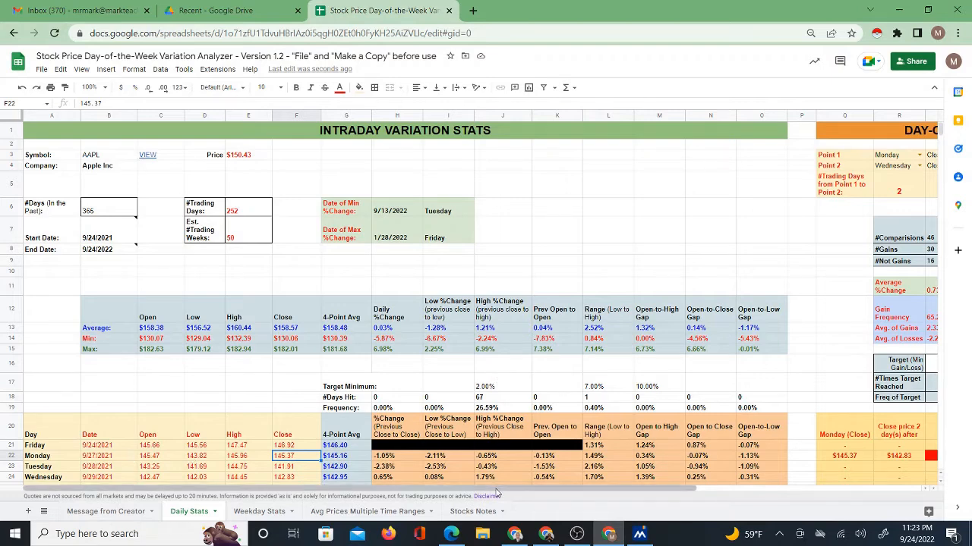
Step: Set Point 2 of the Day-of-the-Week Variation Analyzer to Thursday and check the recalculated comparison rows
{"action": "left_click_drag", "start_coordinate": [501, 488], "coordinate": [728, 514]}
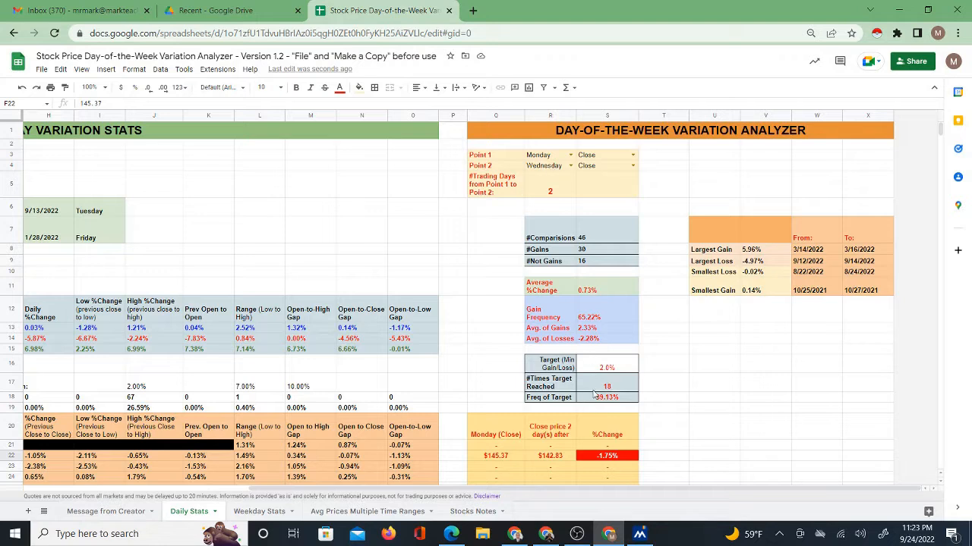
{"action": "left_click", "coordinate": [570, 167]}
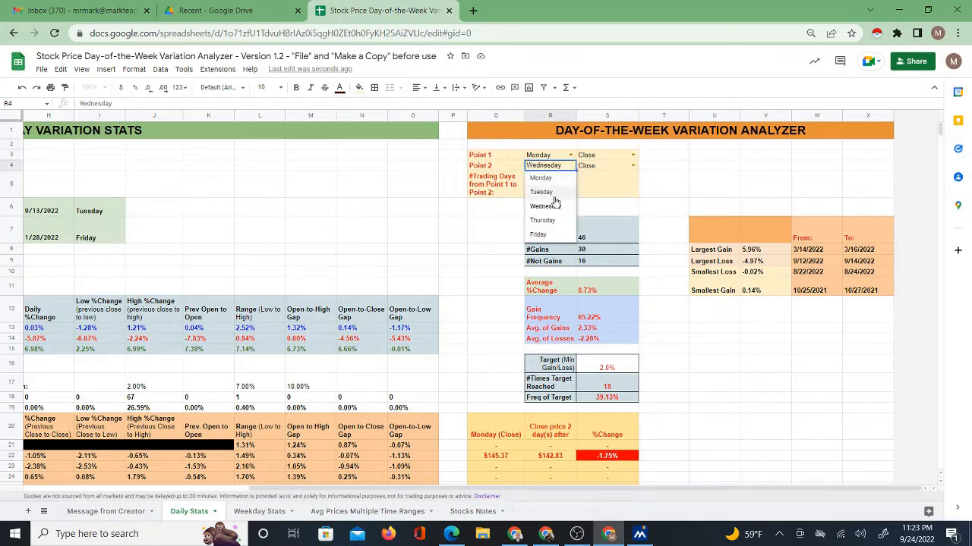
{"action": "left_click", "coordinate": [542, 217]}
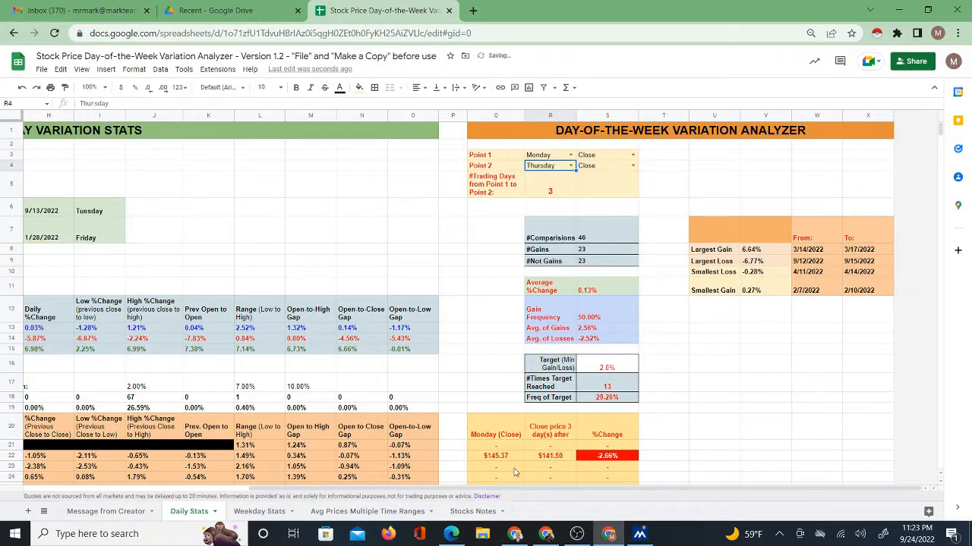
{"action": "scroll", "coordinate": [514, 416], "scroll_direction": "down", "scroll_amount": 2}
{"action": "scroll", "coordinate": [582, 410], "scroll_direction": "up", "scroll_amount": 2}
{"action": "left_click", "coordinate": [316, 195]}
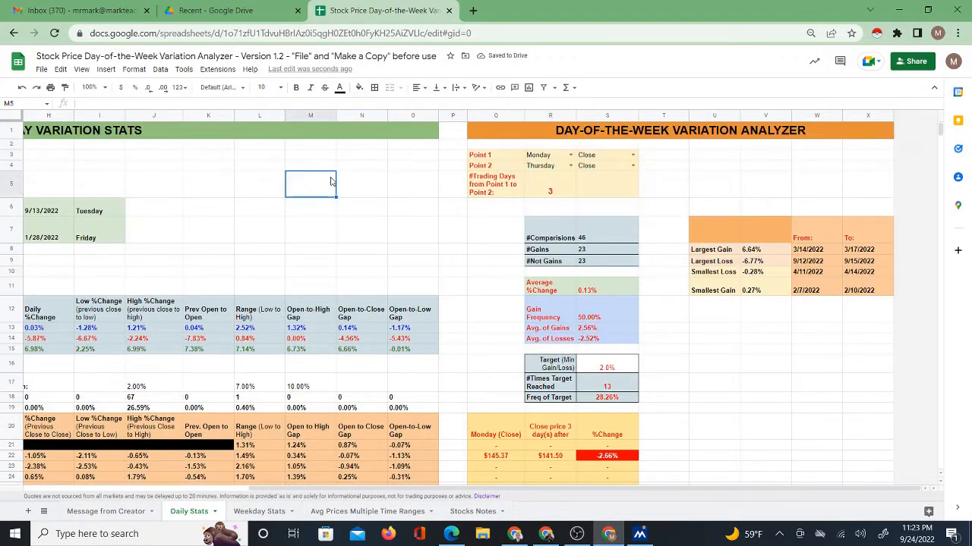
Step: View the Weekday Stats sheet, then return to the symbol area of the Daily Stats sheet
{"action": "left_click", "coordinate": [255, 512]}
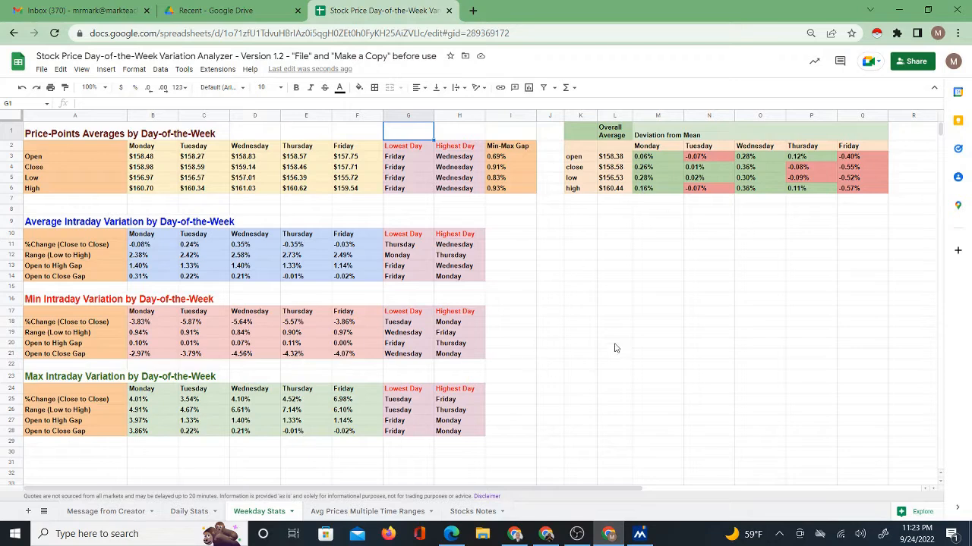
{"action": "left_click", "coordinate": [182, 512]}
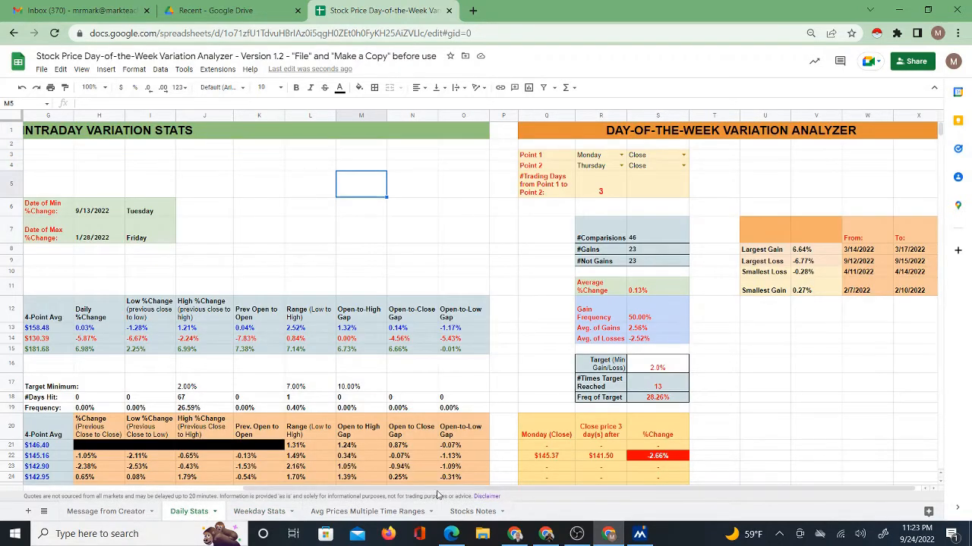
{"action": "scroll", "coordinate": [437, 489], "scroll_direction": "left", "scroll_amount": 5}
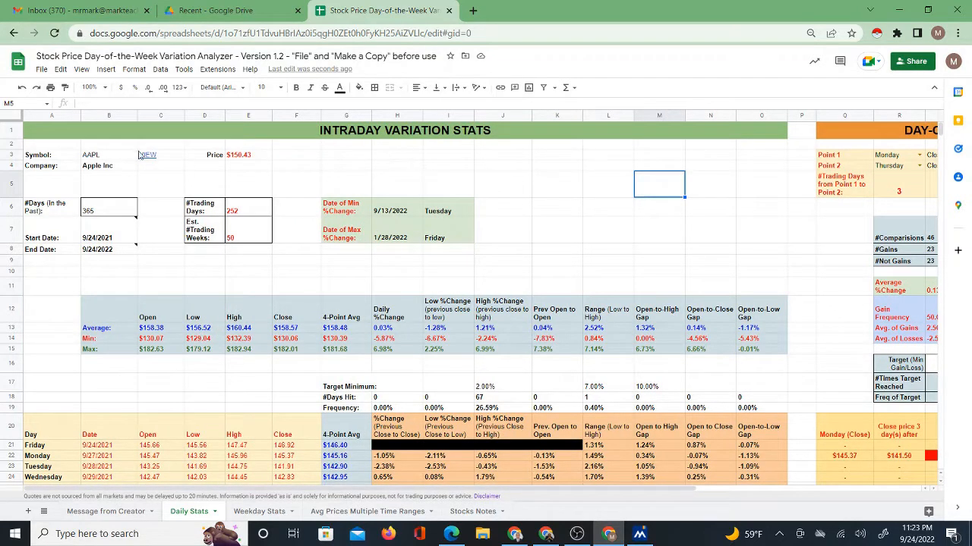
{"action": "left_click", "coordinate": [72, 150]}
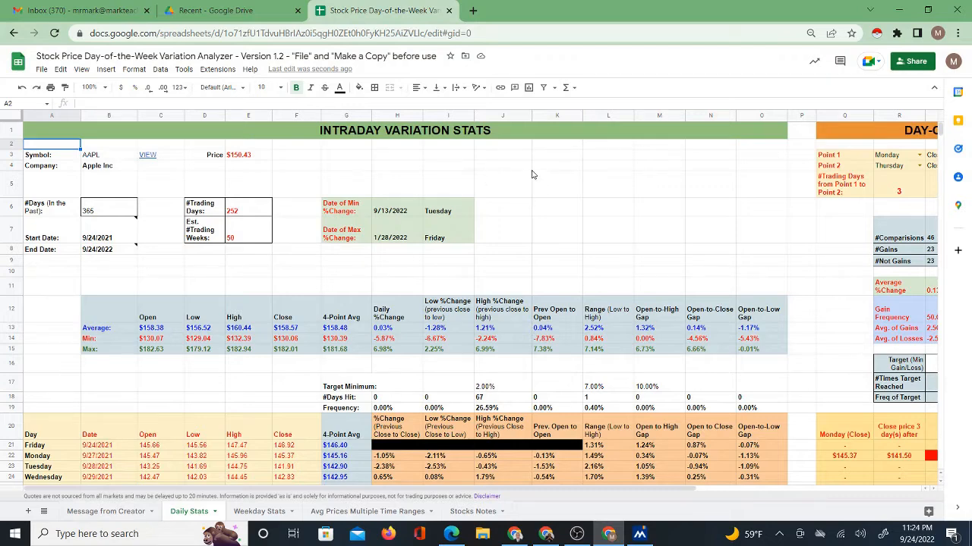
Step: Clear the stock symbol and the number of past days in the Intraday Variation Stats inputs
{"action": "left_click", "coordinate": [112, 157]}
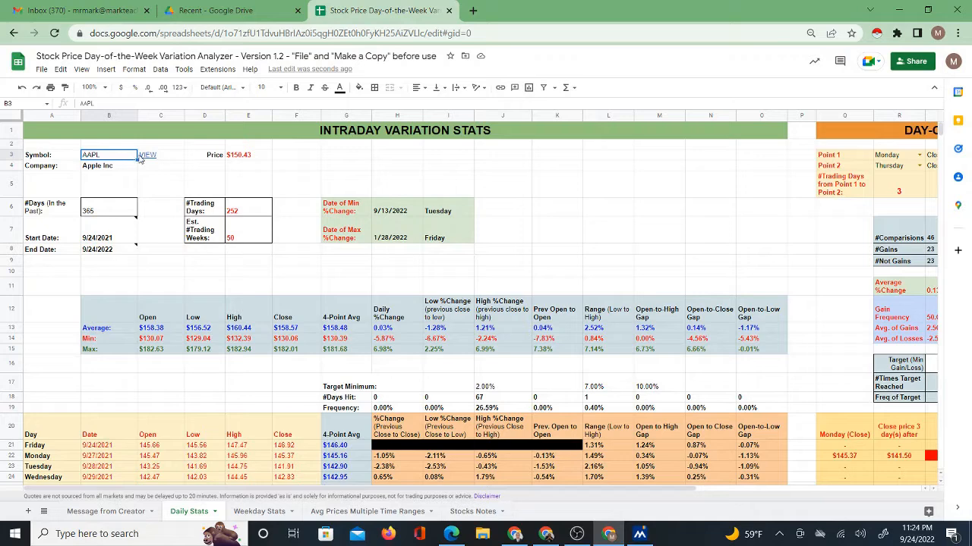
{"action": "key", "text": "Delete"}
{"action": "left_click", "coordinate": [108, 209]}
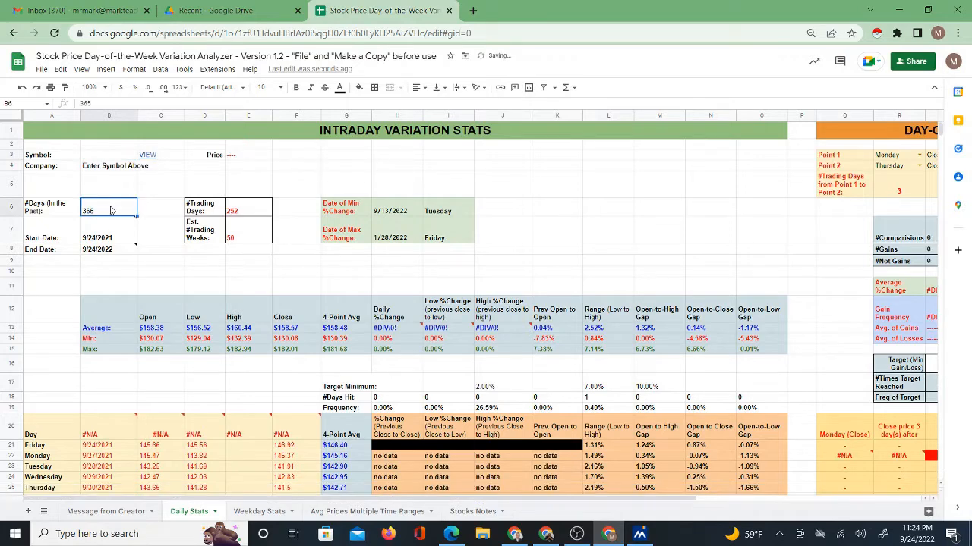
{"action": "key", "text": "Delete"}
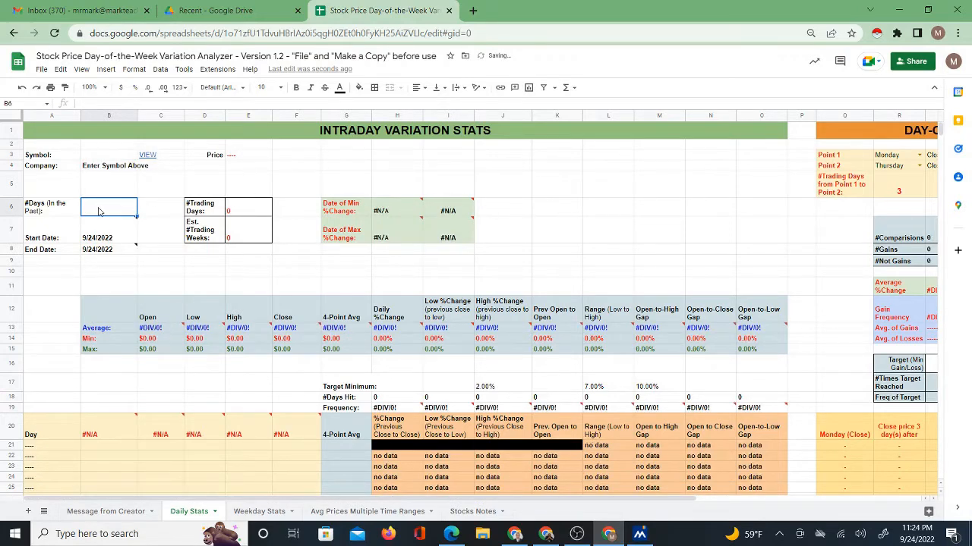
{"action": "left_click", "coordinate": [394, 167]}
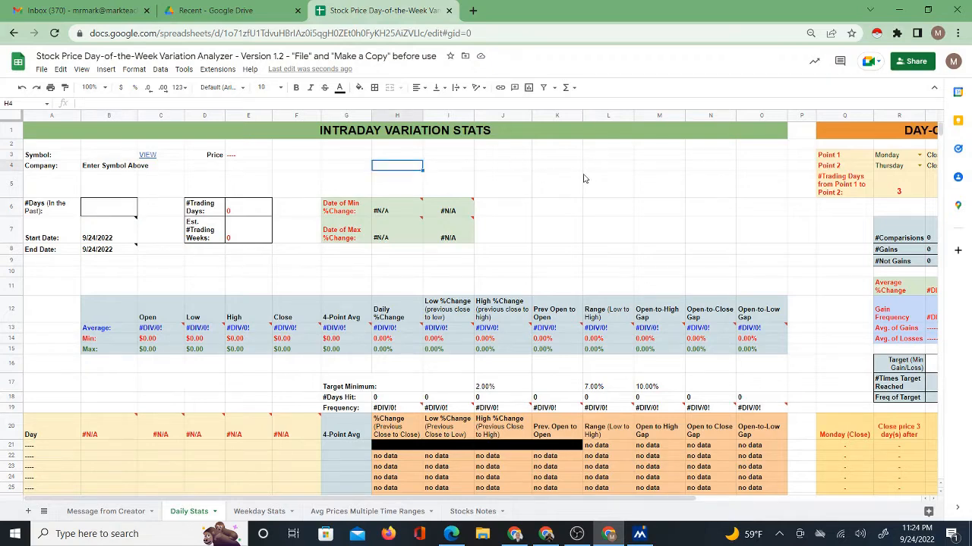
Step: Enter AAPL as the stock symbol and 365 as the number of days in the past
{"action": "left_click", "coordinate": [99, 156]}
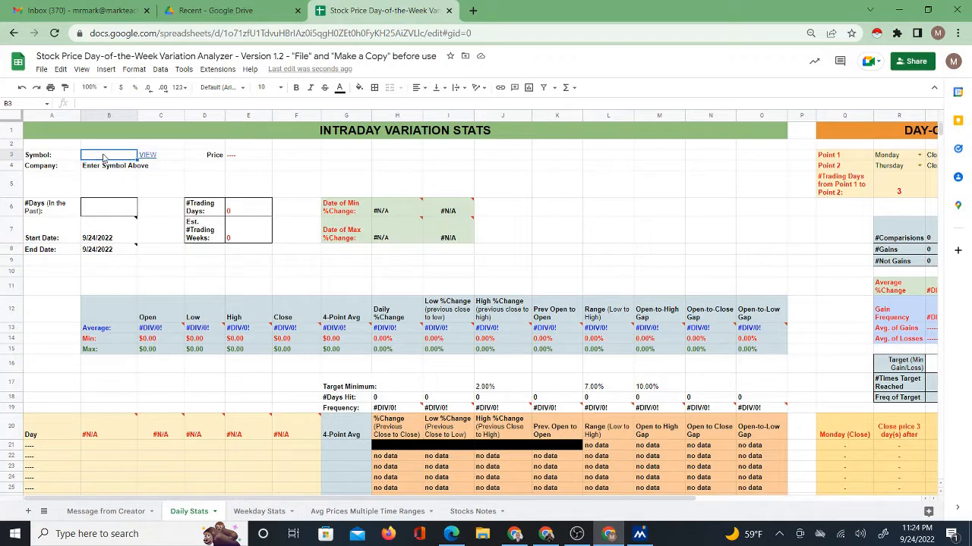
{"action": "type", "text": "AAPL"}
{"action": "left_click", "coordinate": [346, 155]}
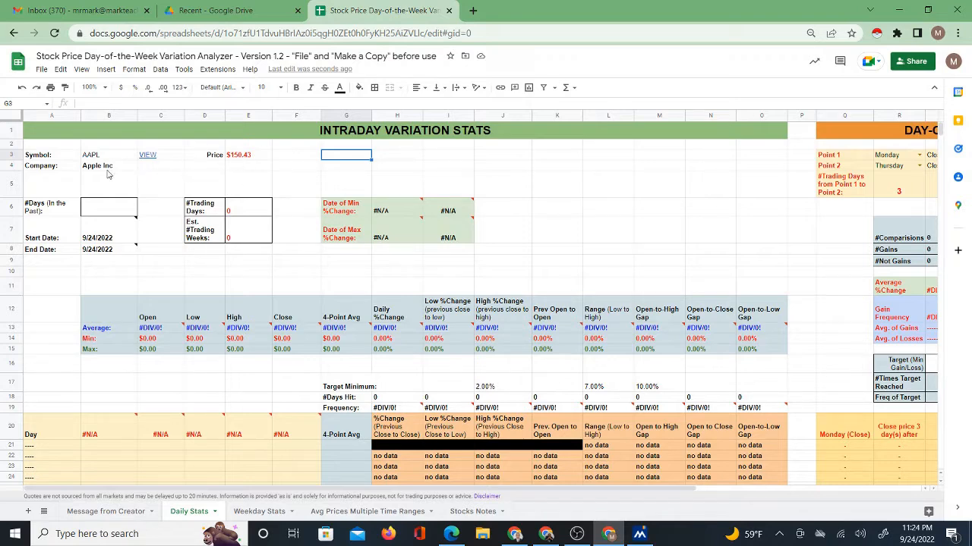
{"action": "left_click", "coordinate": [113, 212]}
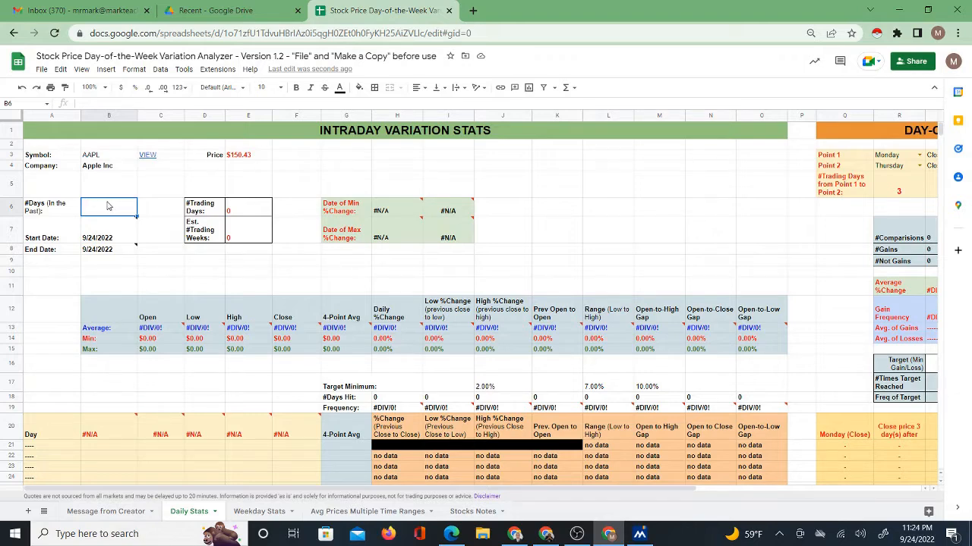
{"action": "type", "text": "365"}
{"action": "left_click", "coordinate": [155, 192]}
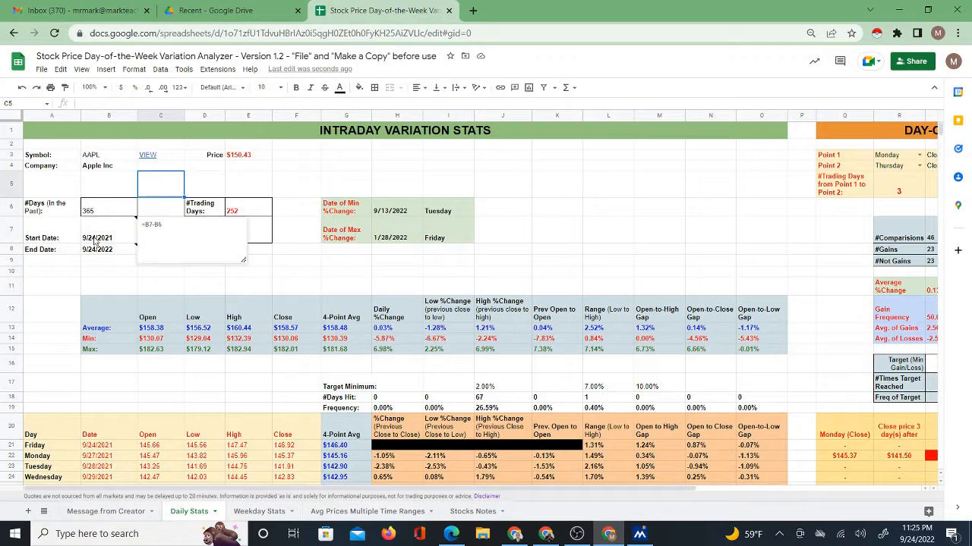
Step: Read the formula notes attached to the Start Date and End Date cells
{"action": "mouse_move", "coordinate": [104, 255]}
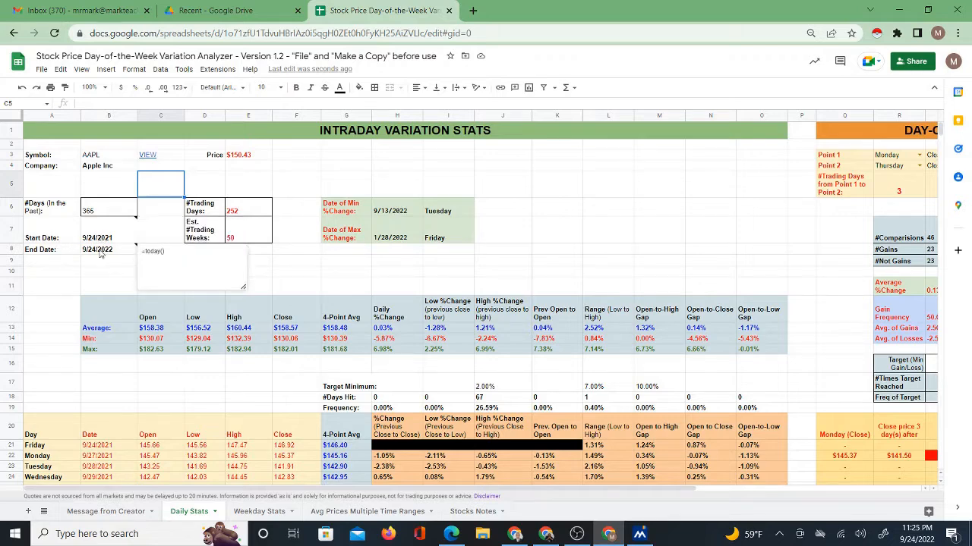
{"action": "left_click", "coordinate": [61, 261]}
{"action": "mouse_move", "coordinate": [110, 248]}
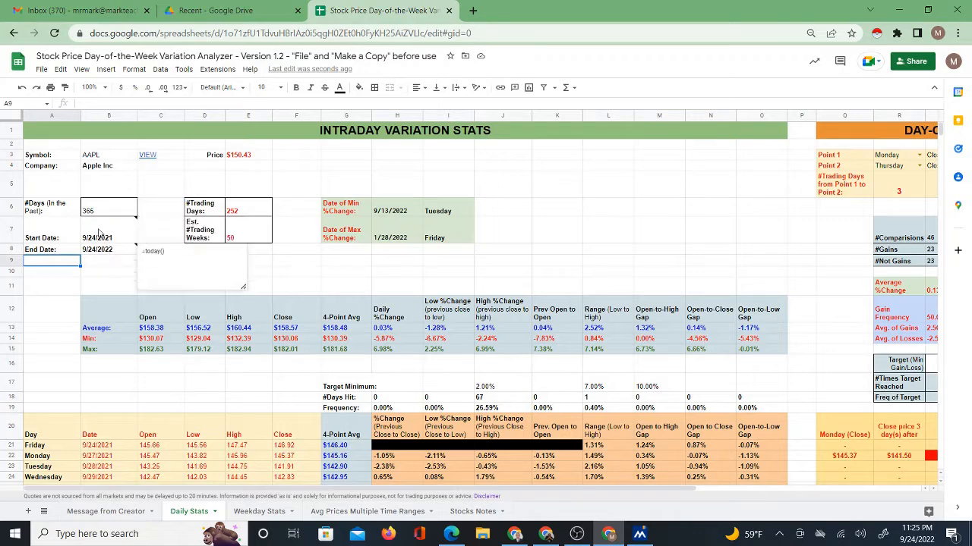
{"action": "left_click", "coordinate": [102, 215]}
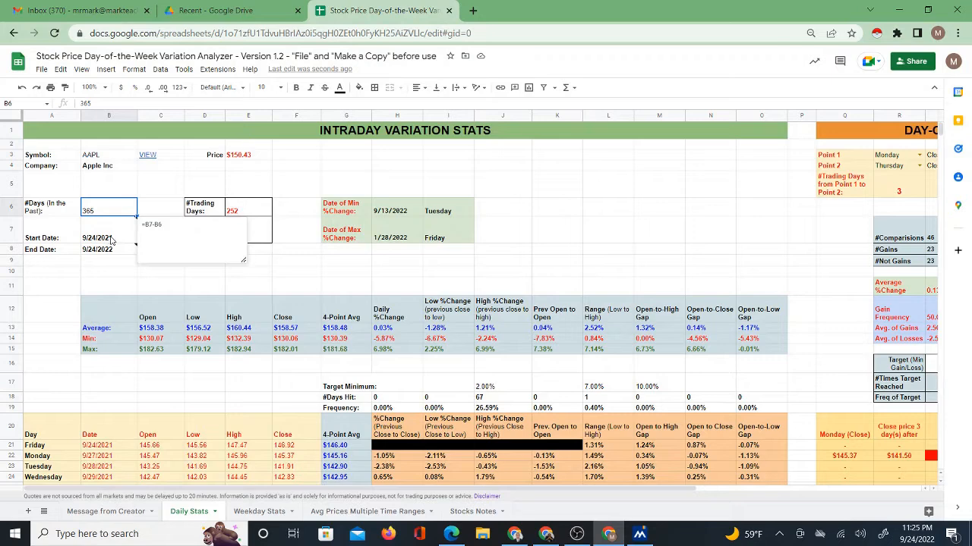
{"action": "mouse_move", "coordinate": [95, 254]}
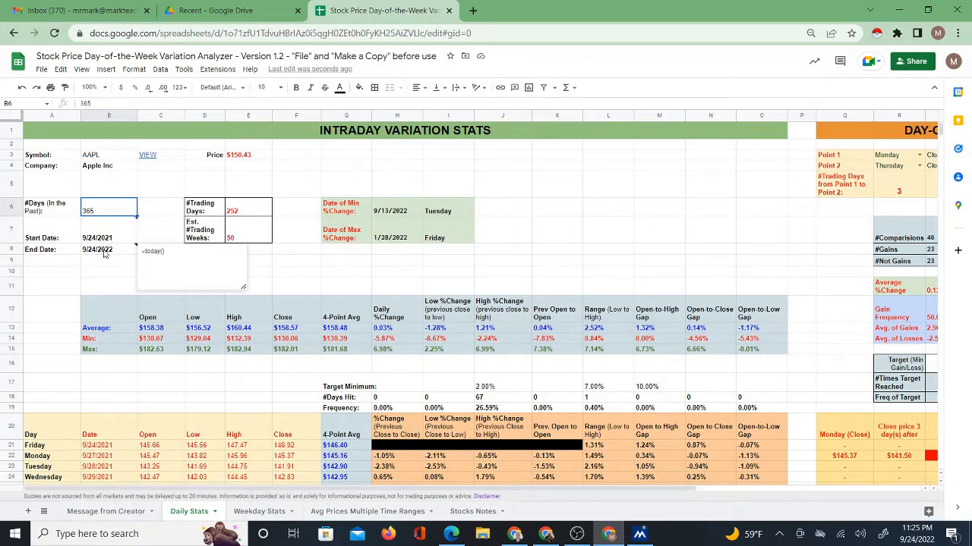
Step: Compare the trading days count with the daily rows and inspect the formula for estimated trading weeks
{"action": "left_click", "coordinate": [203, 184]}
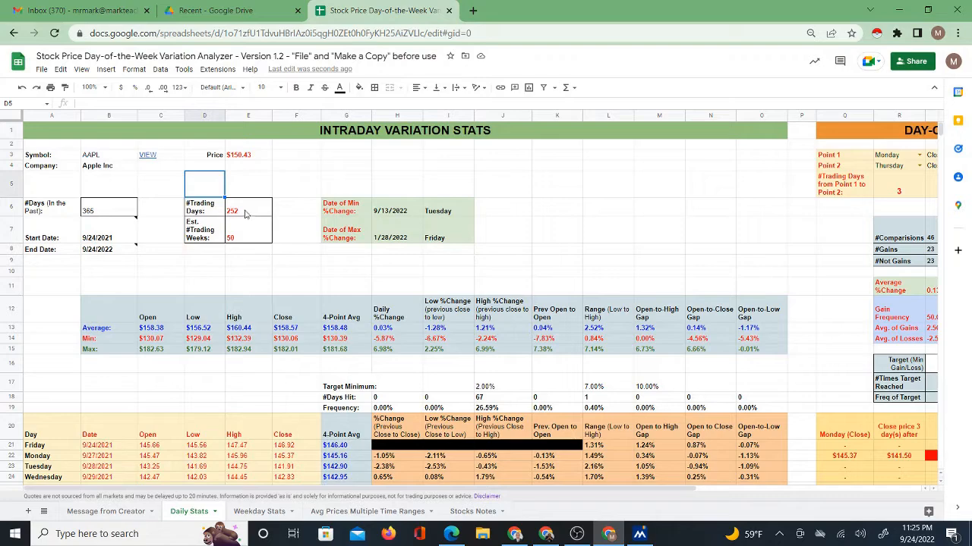
{"action": "scroll", "coordinate": [108, 428], "scroll_direction": "down", "scroll_amount": 3}
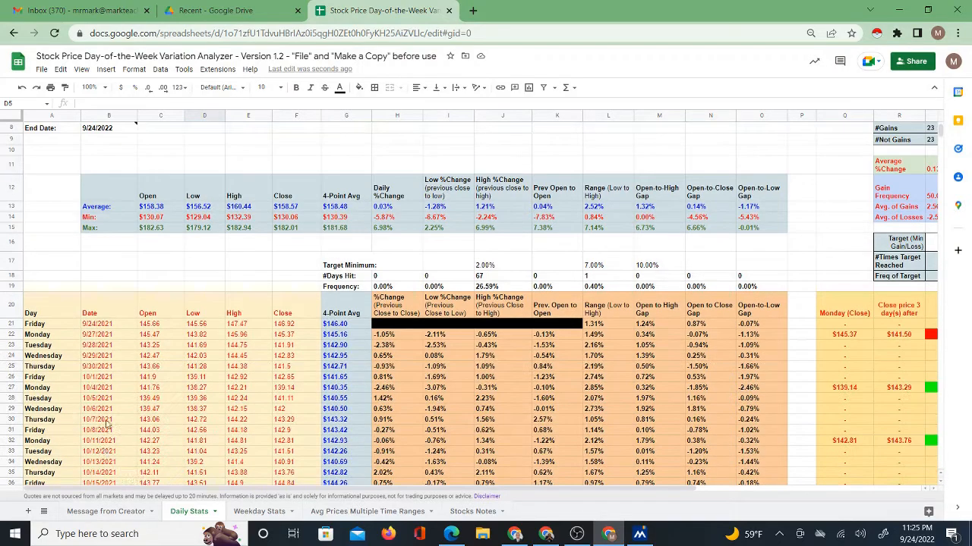
{"action": "scroll", "coordinate": [118, 360], "scroll_direction": "down", "scroll_amount": 3}
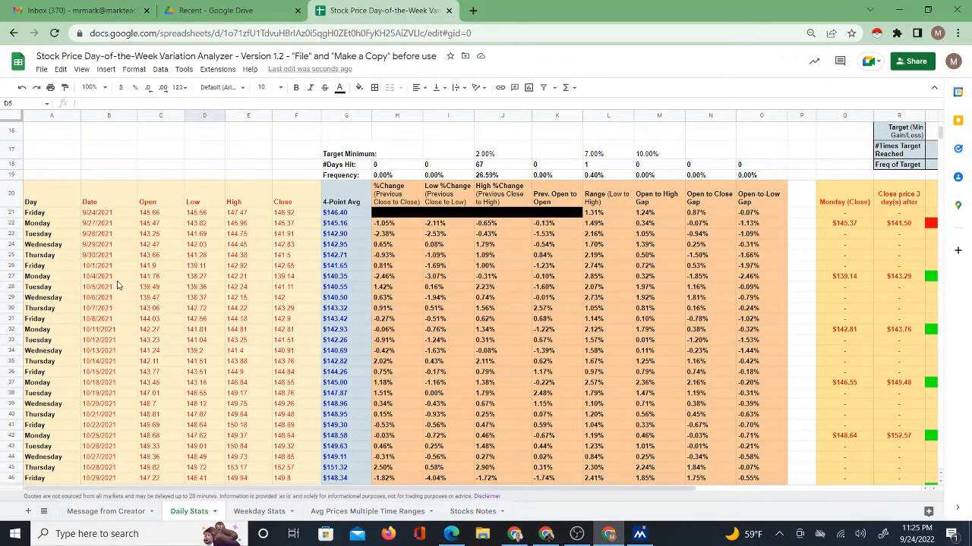
{"action": "scroll", "coordinate": [114, 408], "scroll_direction": "up", "scroll_amount": 5}
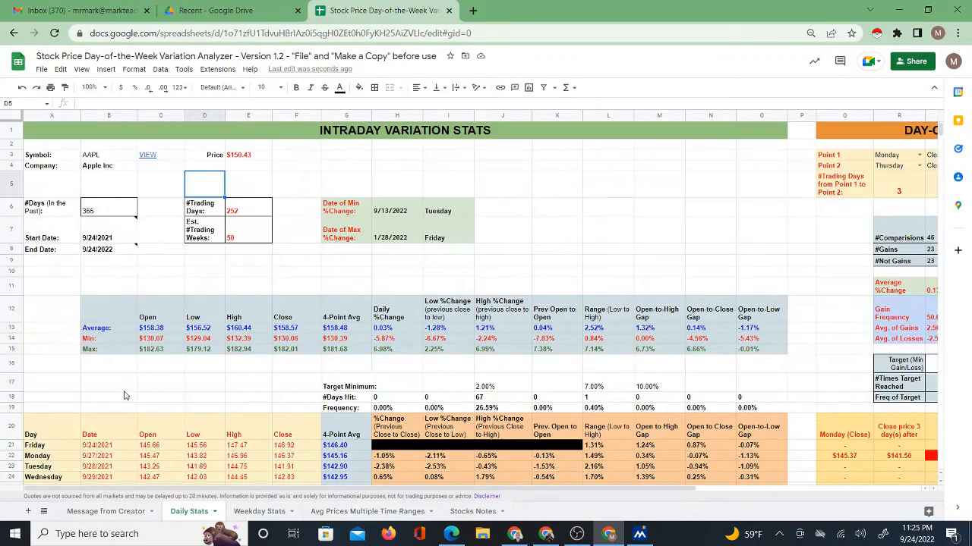
{"action": "left_click", "coordinate": [240, 240]}
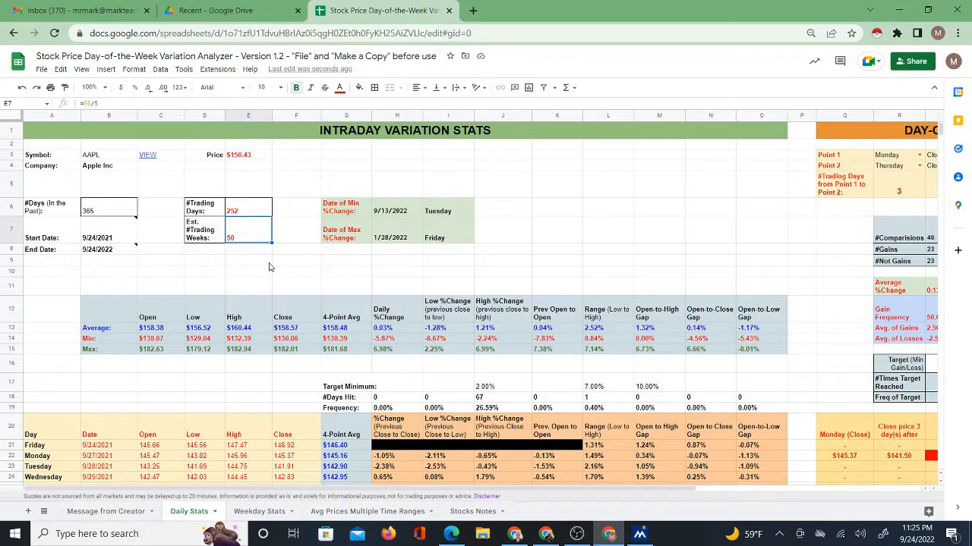
{"action": "left_click", "coordinate": [179, 261]}
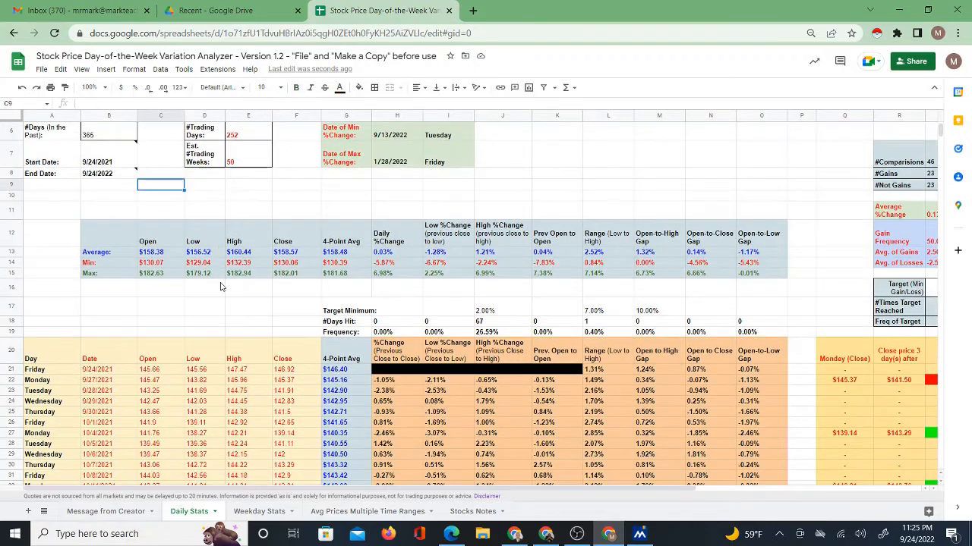
Step: Examine the daily price table from its first date through its last filled row, then return to the sheet's beginning
{"action": "scroll", "coordinate": [216, 282], "scroll_direction": "down", "scroll_amount": 1}
{"action": "scroll", "coordinate": [236, 324], "scroll_direction": "down", "scroll_amount": 1}
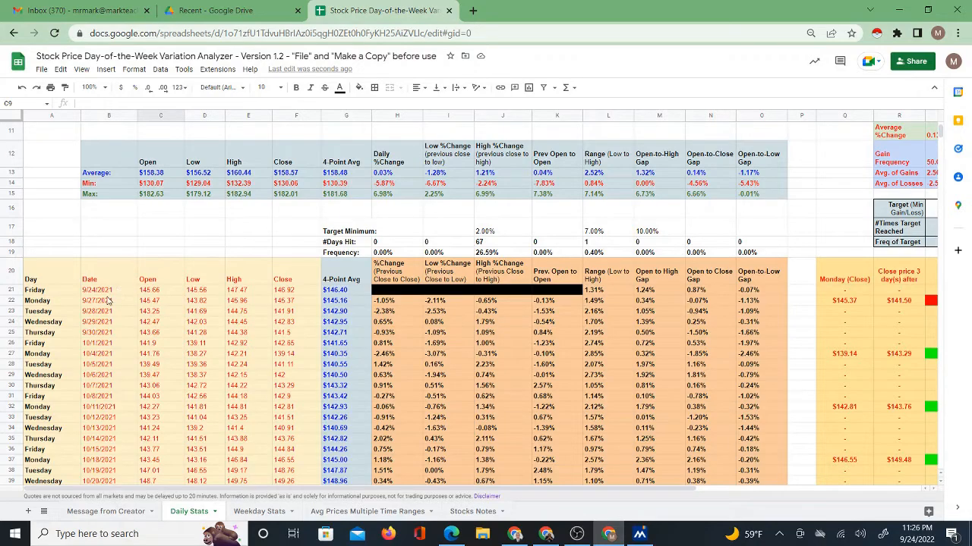
{"action": "scroll", "coordinate": [116, 385], "scroll_direction": "down", "scroll_amount": 5}
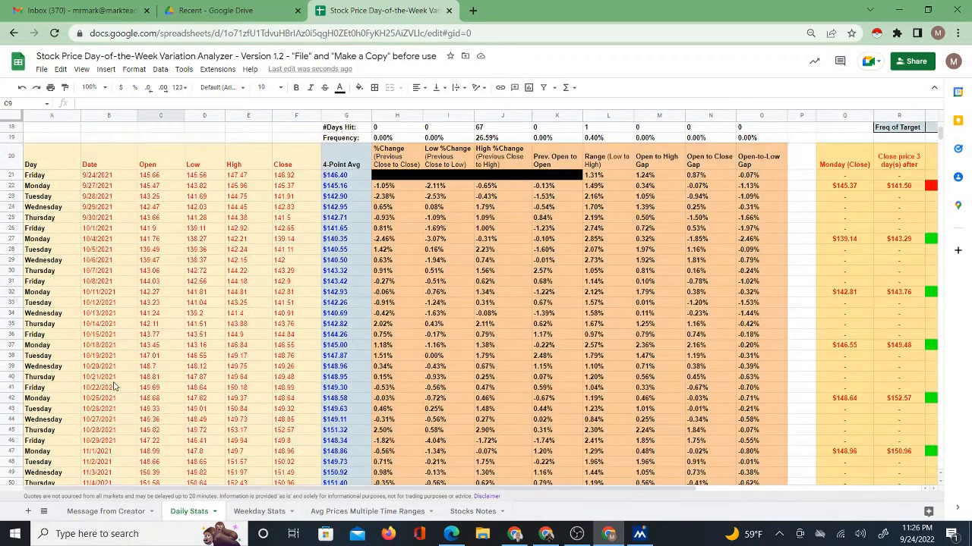
{"action": "scroll", "coordinate": [117, 387], "scroll_direction": "up", "scroll_amount": 2}
{"action": "scroll", "coordinate": [118, 388], "scroll_direction": "down", "scroll_amount": 18}
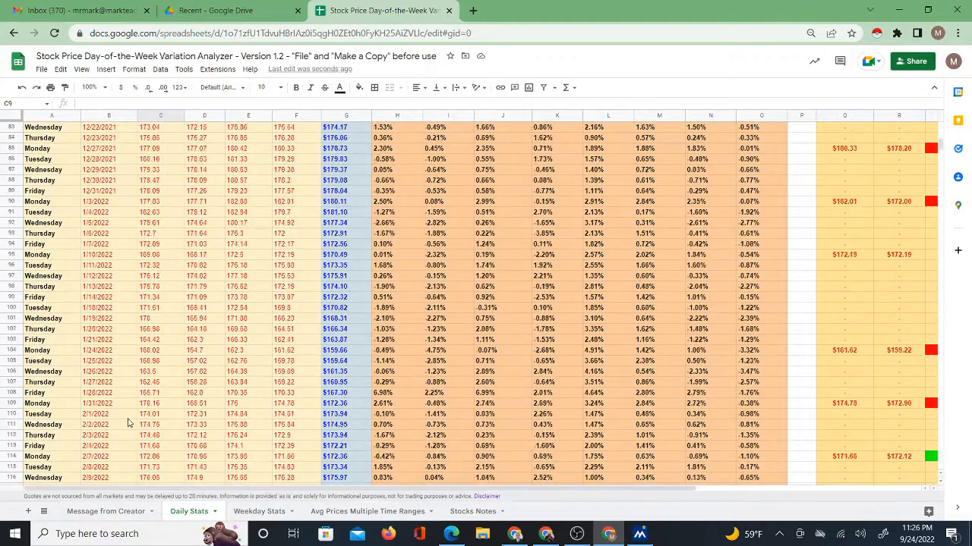
{"action": "scroll", "coordinate": [122, 432], "scroll_direction": "down", "scroll_amount": 15}
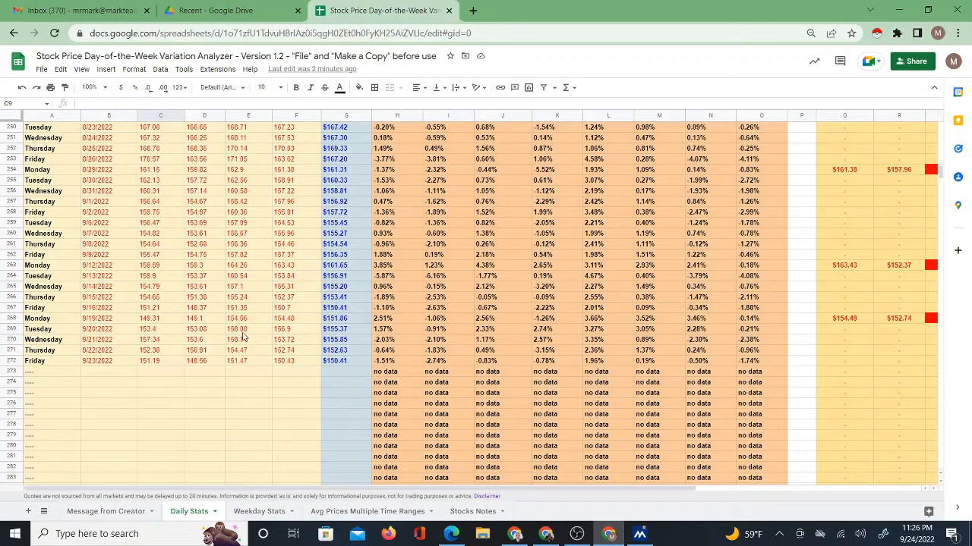
{"action": "scroll", "coordinate": [243, 342], "scroll_direction": "up", "scroll_amount": 8}
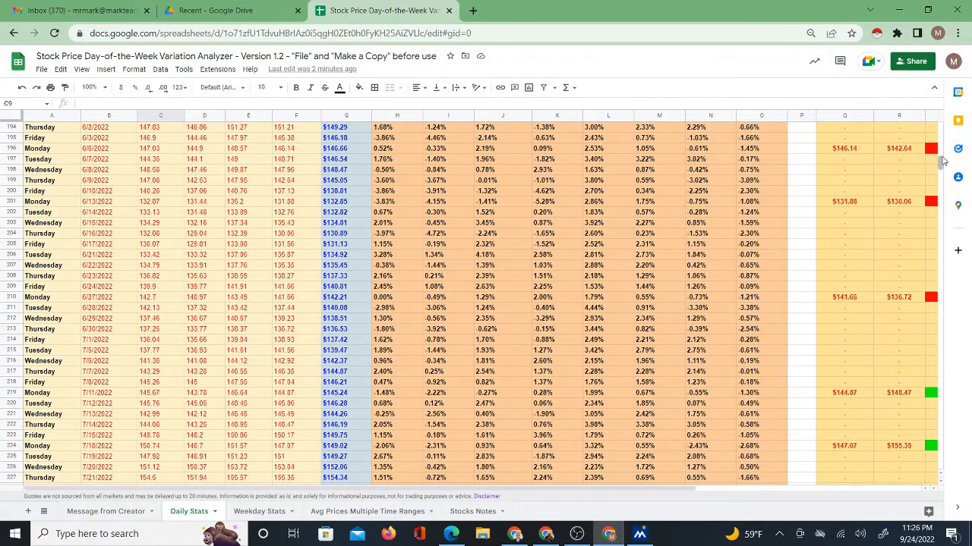
{"action": "left_click_drag", "start_coordinate": [941, 161], "coordinate": [945, 129]}
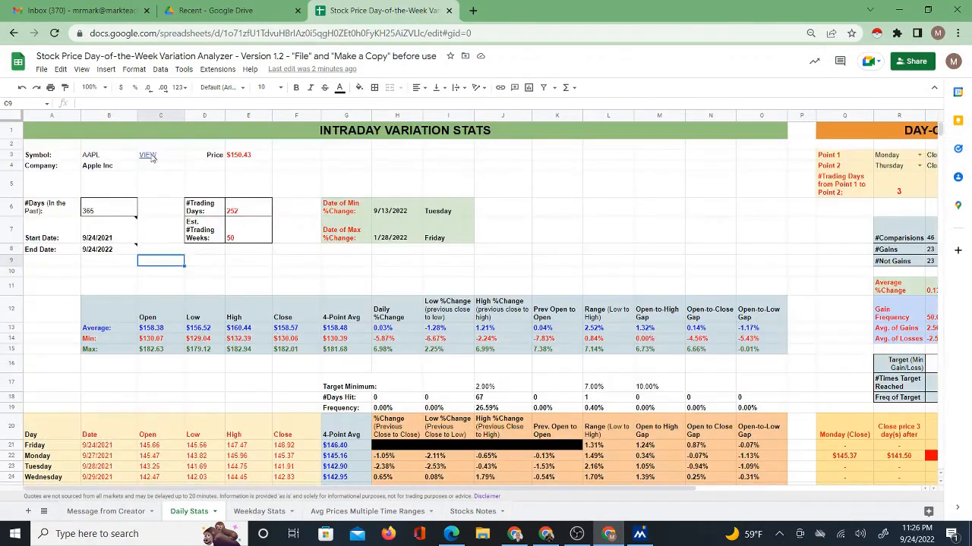
Step: Open the linked Robinhood page for AAPL, view its one-day price chart, and return to the spreadsheet
{"action": "mouse_move", "coordinate": [155, 157]}
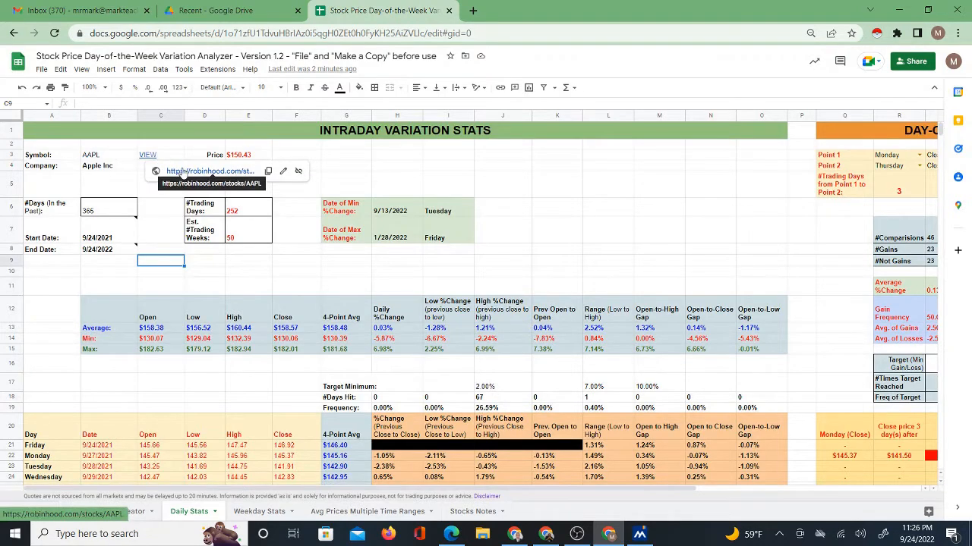
{"action": "left_click", "coordinate": [182, 172]}
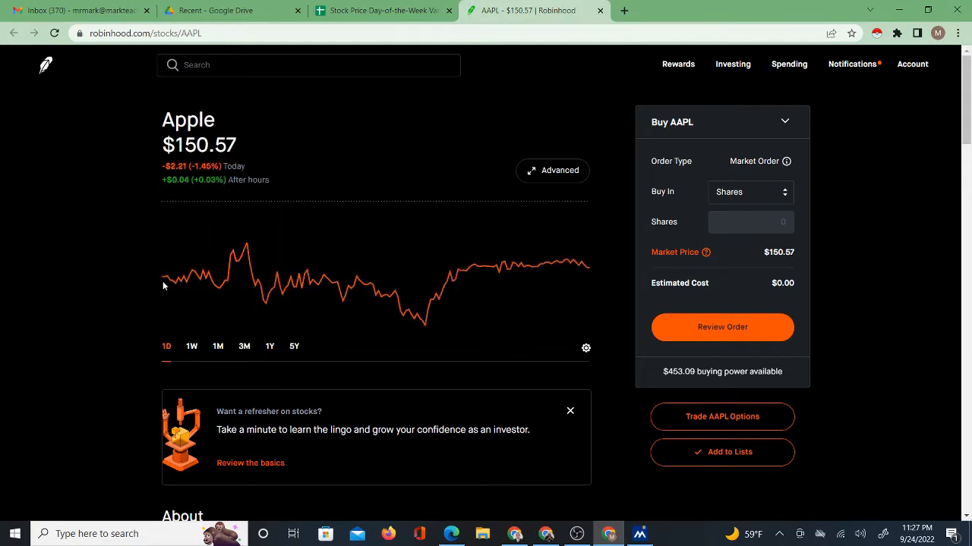
{"action": "key", "text": "ctrl+shift+Tab"}
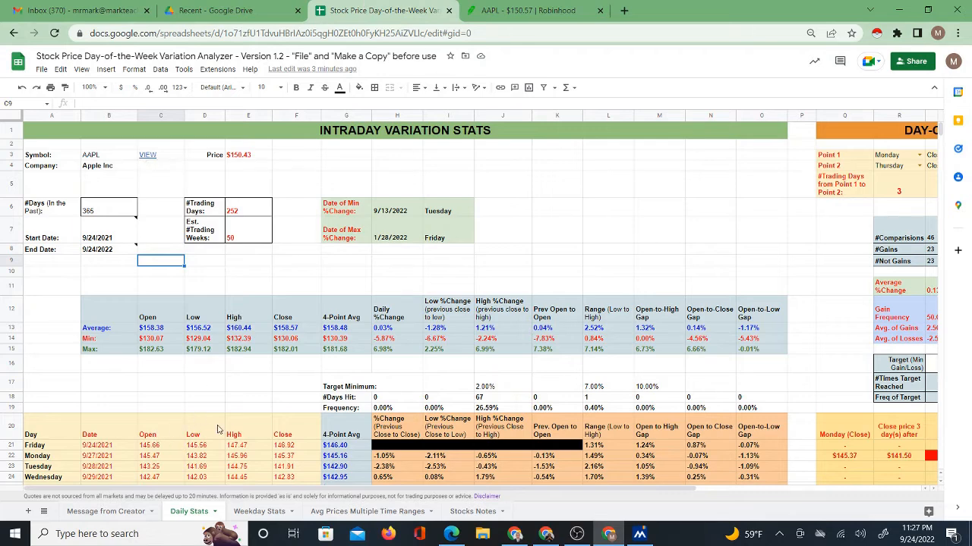
Step: Inspect the open, low, high and close prices in the 9/24/2021 row of the daily table
{"action": "left_click", "coordinate": [157, 446]}
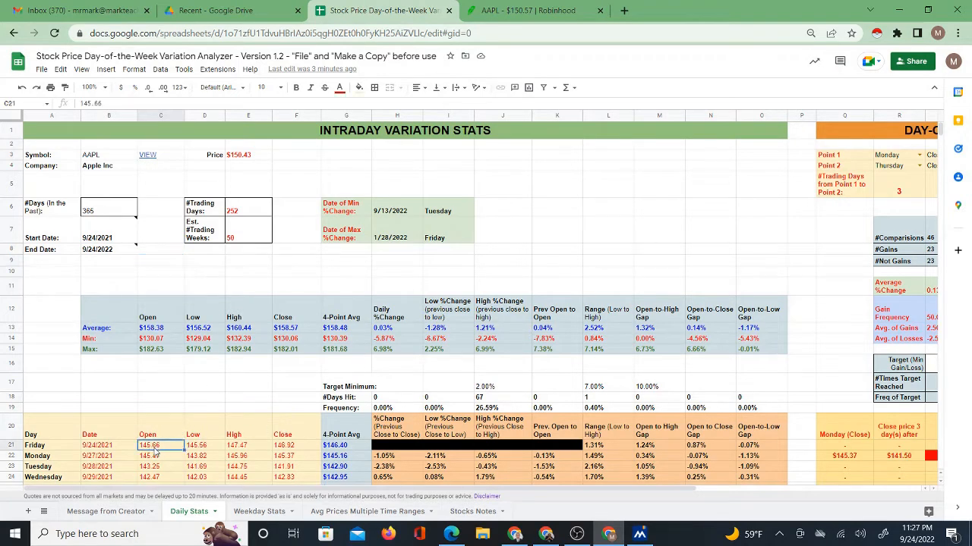
{"action": "left_click", "coordinate": [208, 451]}
{"action": "left_click", "coordinate": [239, 451]}
{"action": "left_click", "coordinate": [299, 450]}
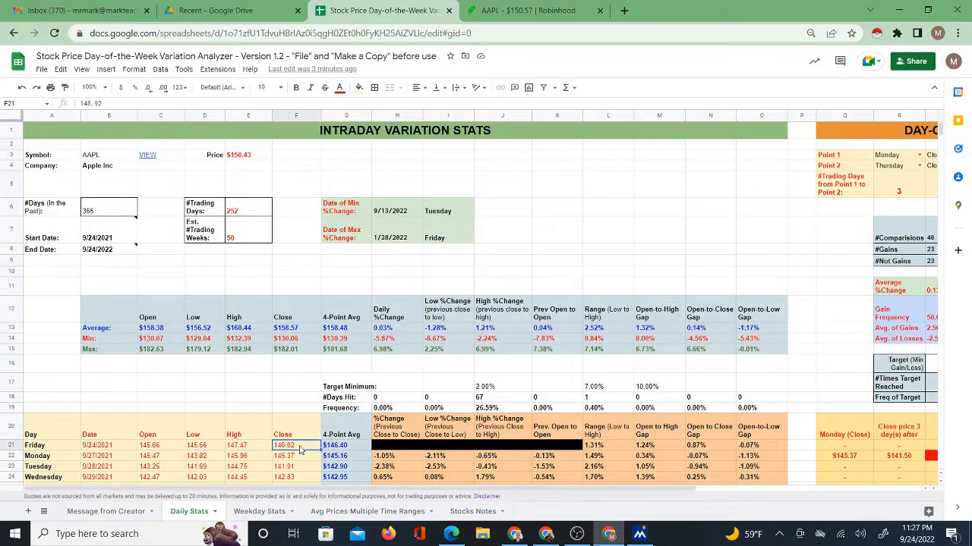
{"action": "left_click", "coordinate": [175, 451]}
{"action": "left_click", "coordinate": [291, 450]}
{"action": "scroll", "coordinate": [258, 460], "scroll_direction": "down", "scroll_amount": 1}
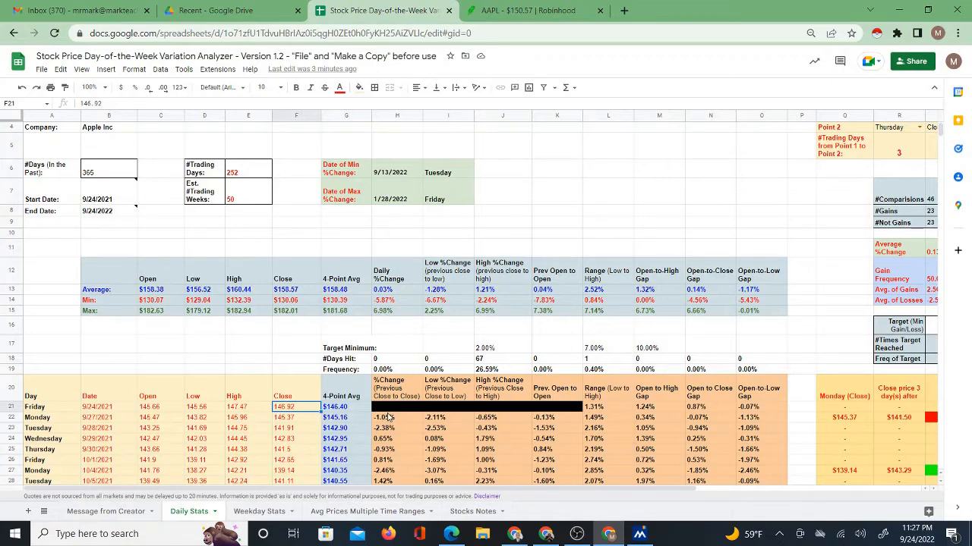
Step: Compare the closing prices of 9/27, 9/28 and 9/29/2021 with their close-to-close percent changes
{"action": "left_click", "coordinate": [296, 420]}
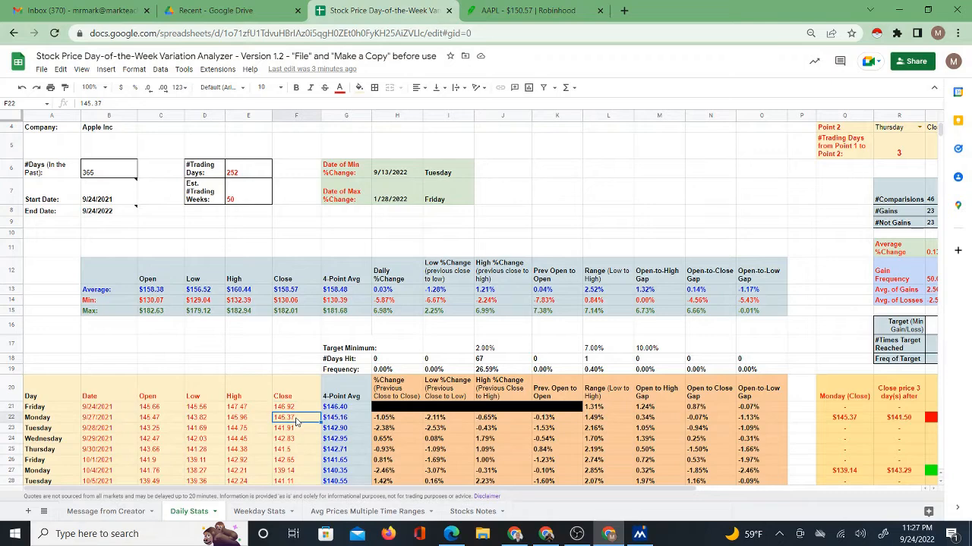
{"action": "left_click", "coordinate": [298, 430]}
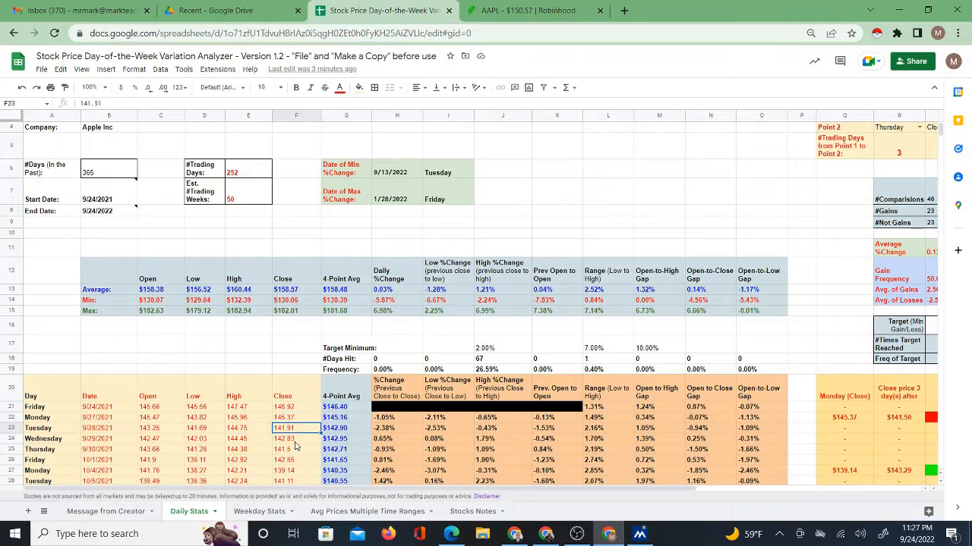
{"action": "left_click", "coordinate": [294, 441]}
{"action": "left_click", "coordinate": [291, 429]}
{"action": "left_click", "coordinate": [294, 441]}
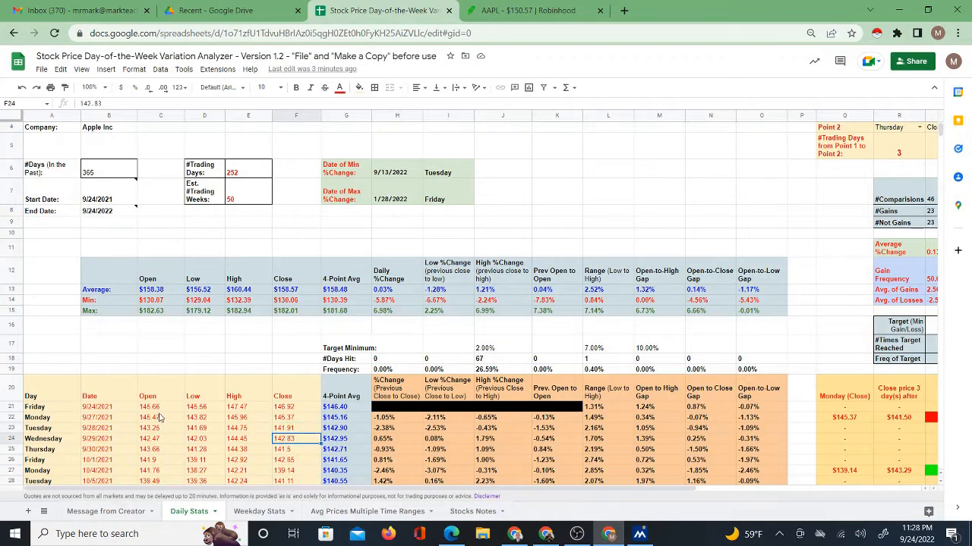
{"action": "left_click", "coordinate": [290, 429]}
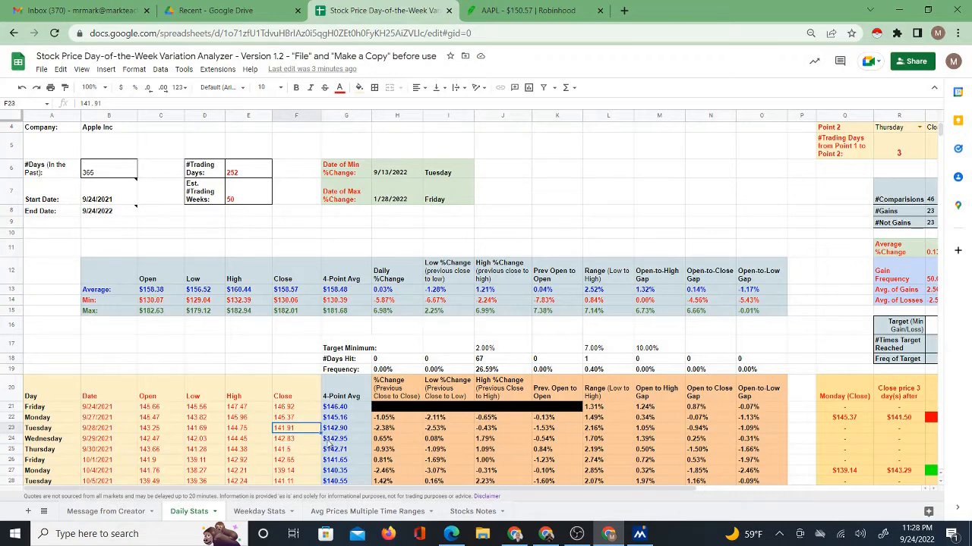
{"action": "left_click", "coordinate": [296, 442]}
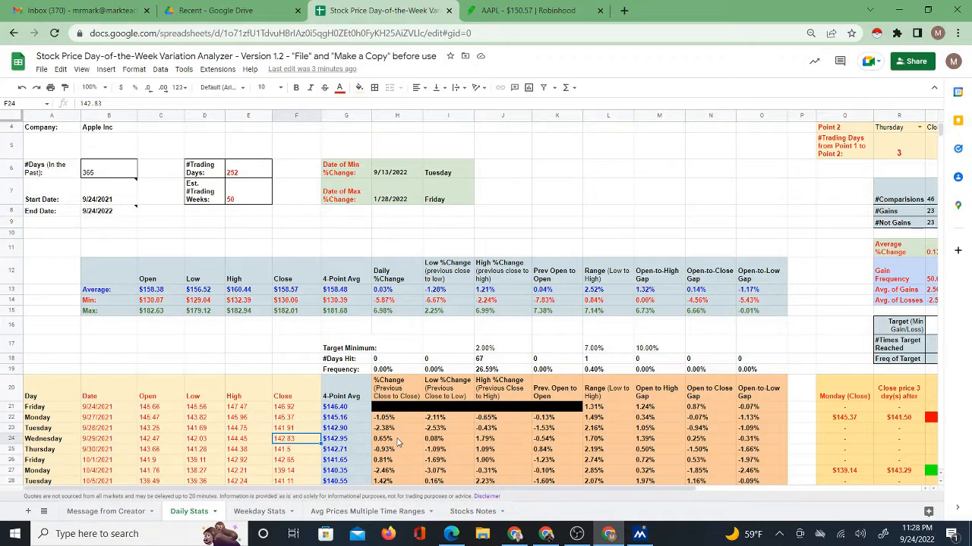
Step: Examine the daily close-to-close %Change column and its average, minimum and maximum in the summary
{"action": "scroll", "coordinate": [383, 448], "scroll_direction": "down", "scroll_amount": 3}
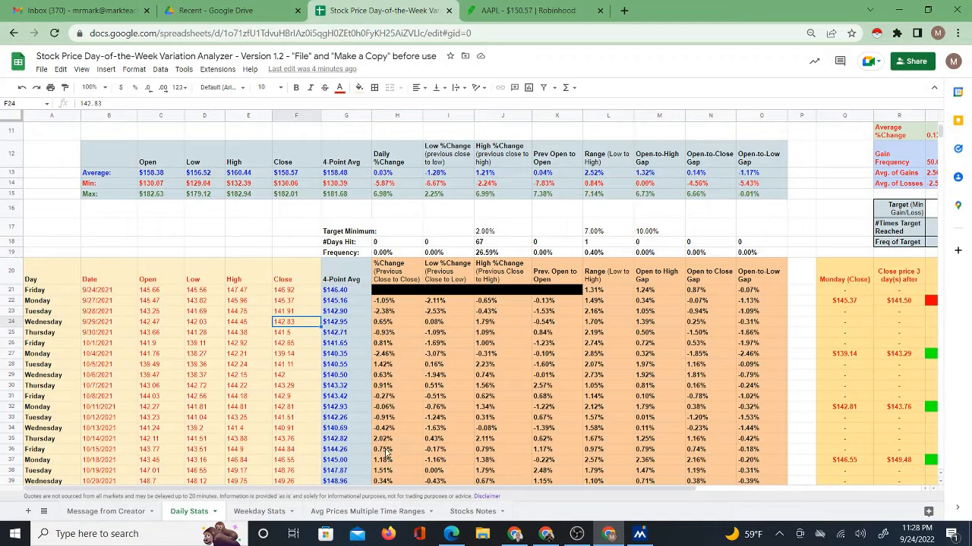
{"action": "scroll", "coordinate": [387, 448], "scroll_direction": "up", "scroll_amount": 5}
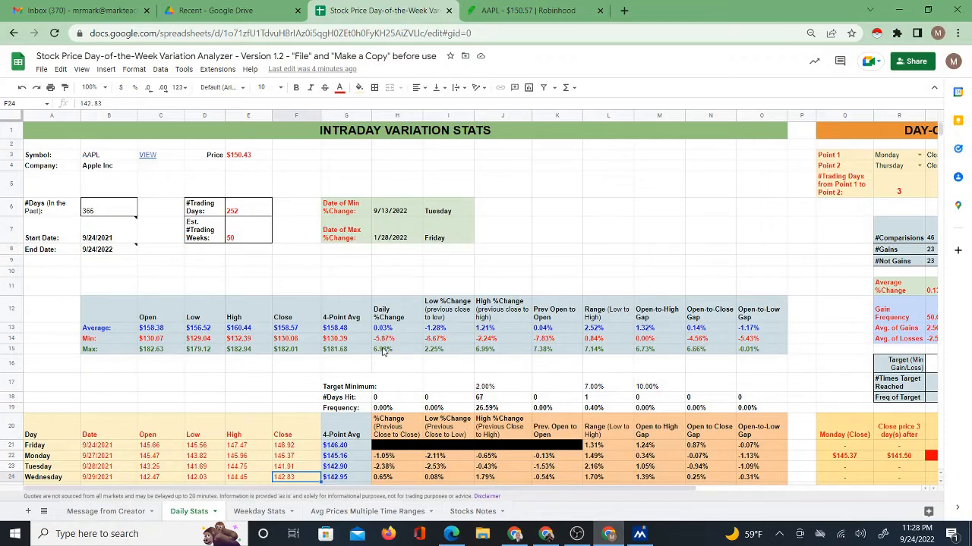
{"action": "left_click", "coordinate": [394, 291]}
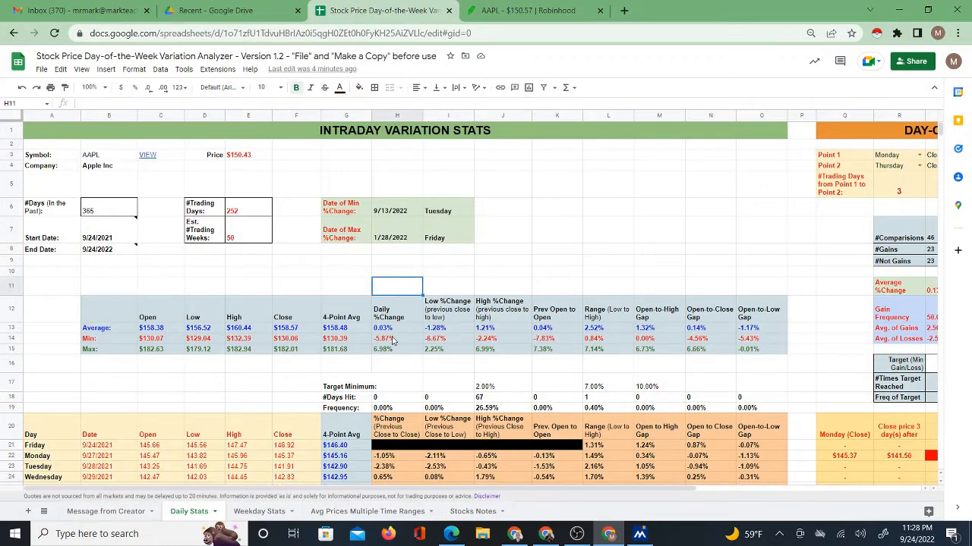
Step: Switch to Robinhood, show Apple's one-year price chart and trace it, then return to the spreadsheet
{"action": "left_click", "coordinate": [531, 11]}
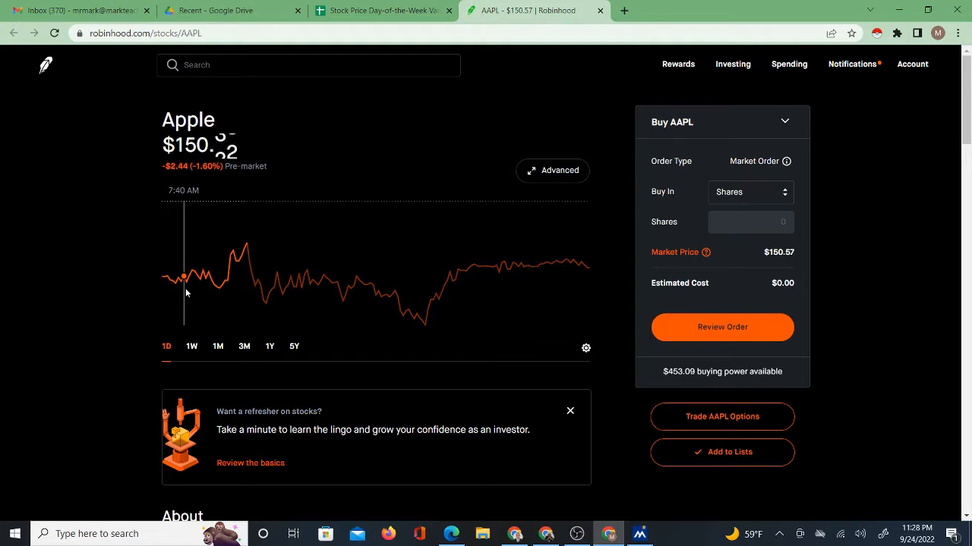
{"action": "left_click", "coordinate": [269, 346]}
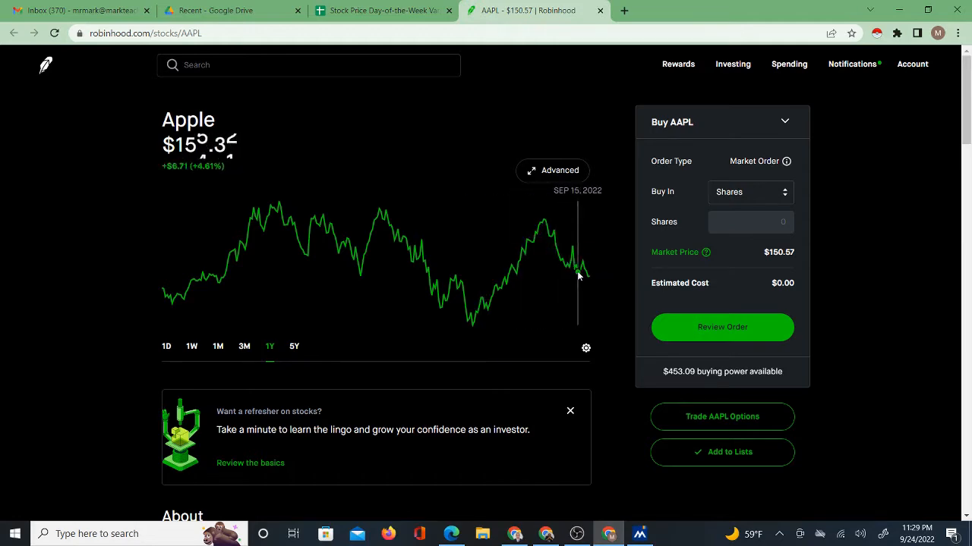
{"action": "left_click", "coordinate": [380, 17]}
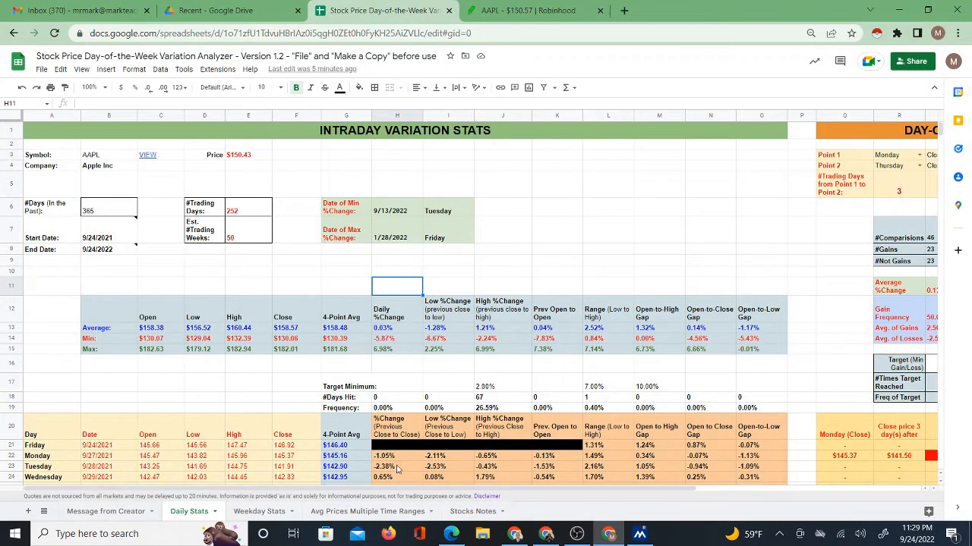
Step: Review the daily percent-change rows and summary, then check the intraday price movement on Robinhood's AAPL chart before returning
{"action": "scroll", "coordinate": [398, 469], "scroll_direction": "down", "scroll_amount": 3}
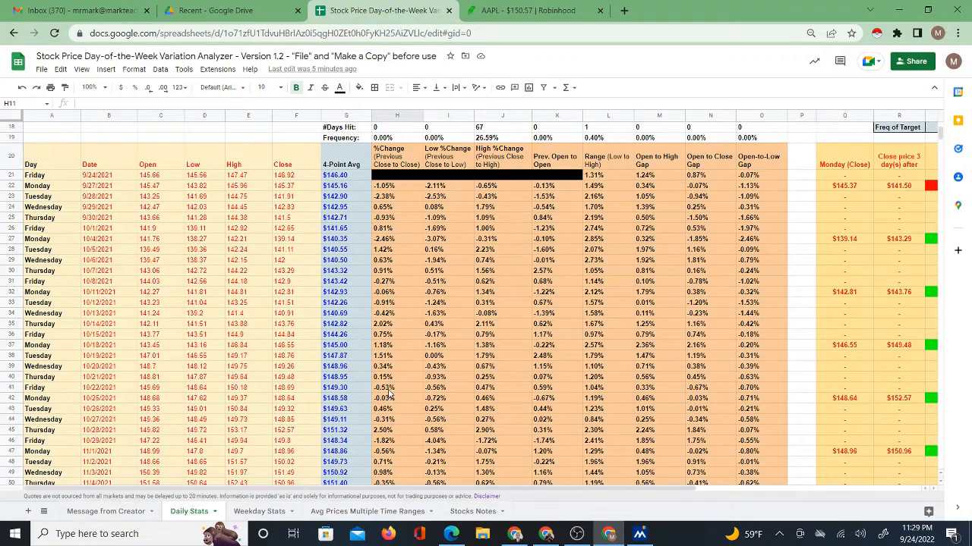
{"action": "scroll", "coordinate": [389, 422], "scroll_direction": "up", "scroll_amount": 5}
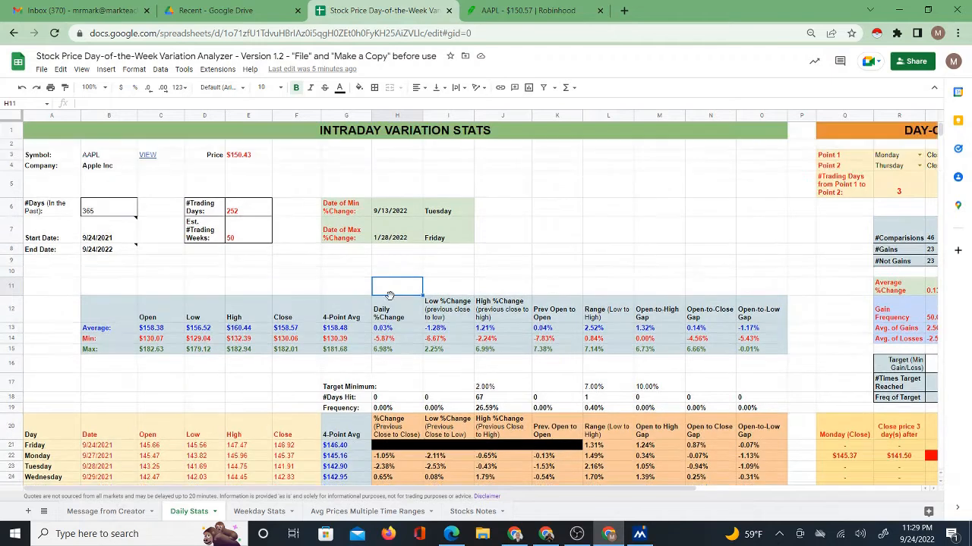
{"action": "scroll", "coordinate": [389, 287], "scroll_direction": "up", "scroll_amount": 1}
{"action": "left_click", "coordinate": [532, 9]}
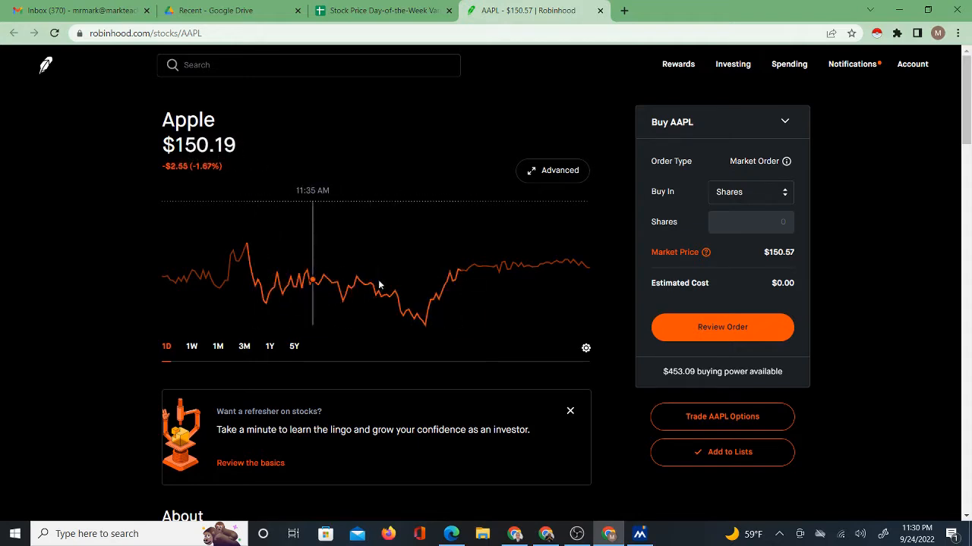
{"action": "left_click", "coordinate": [361, 9]}
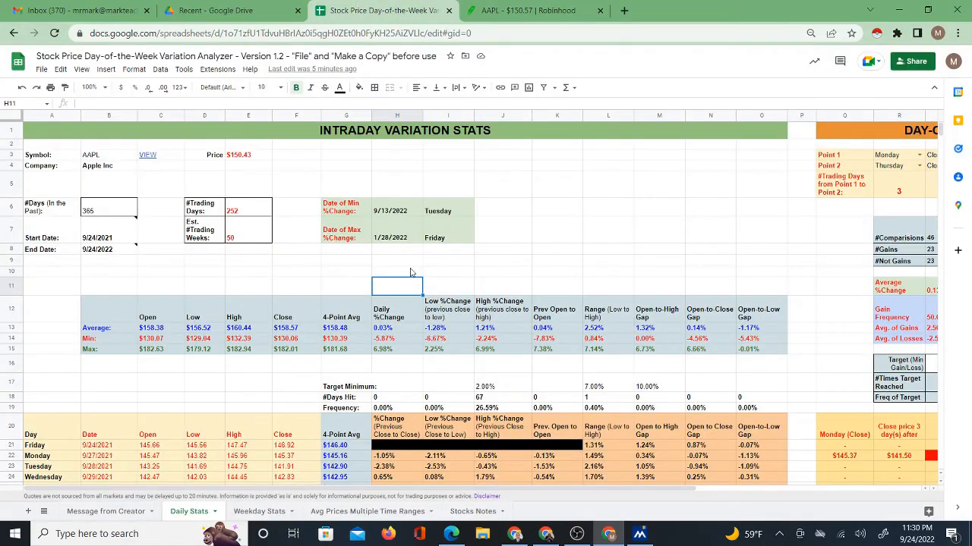
Step: Examine the low and high percent-change statistics against the daily rows and Robinhood's one-day AAPL chart
{"action": "scroll", "coordinate": [365, 444], "scroll_direction": "down", "scroll_amount": 3}
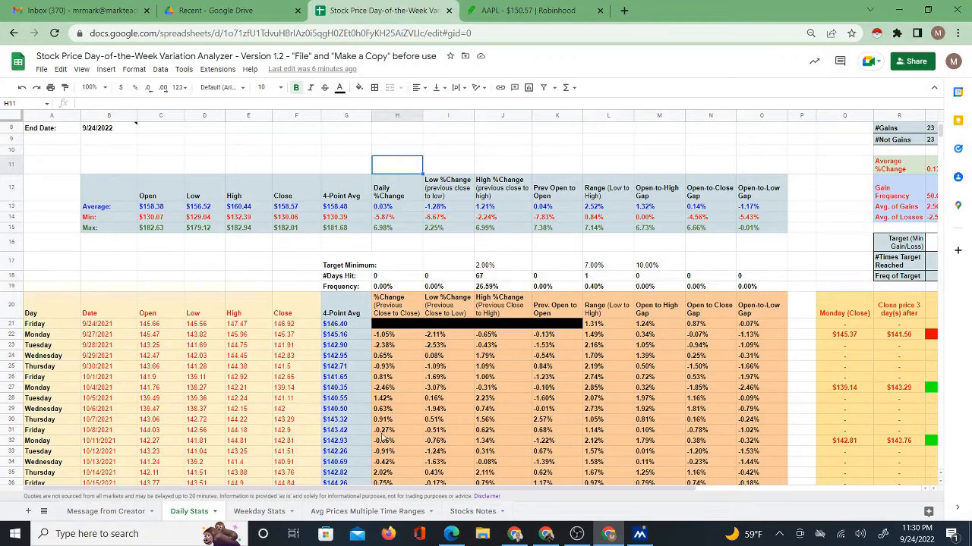
{"action": "scroll", "coordinate": [426, 417], "scroll_direction": "up", "scroll_amount": 3}
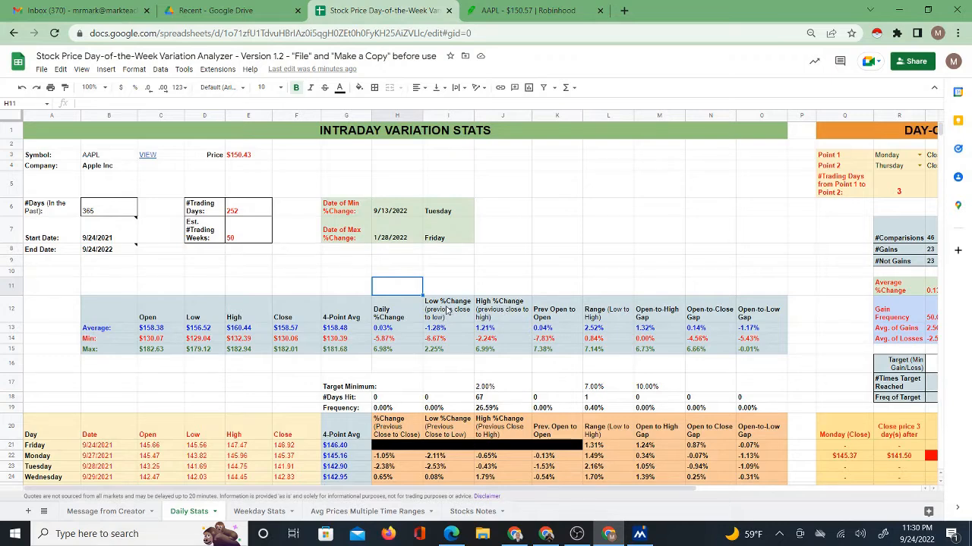
{"action": "left_click", "coordinate": [507, 11]}
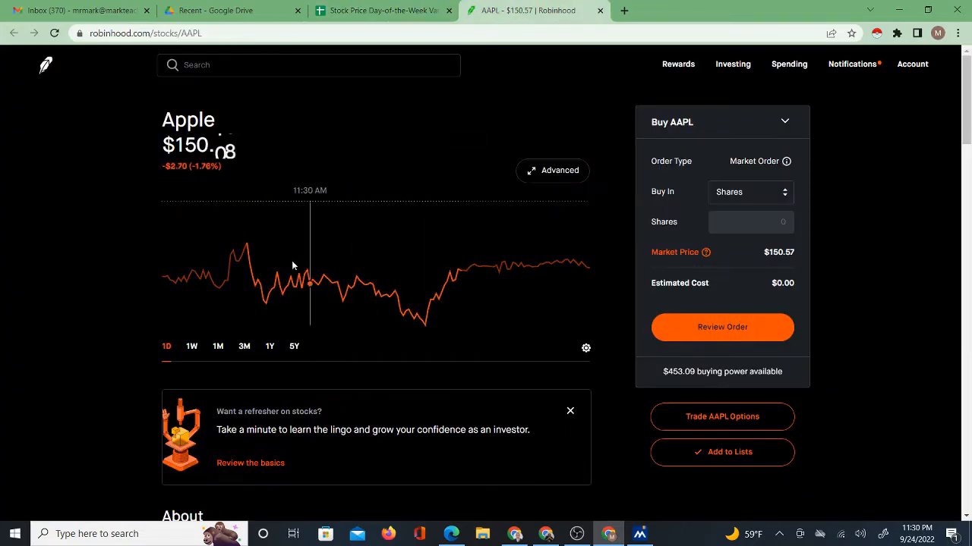
{"action": "left_click", "coordinate": [383, 11]}
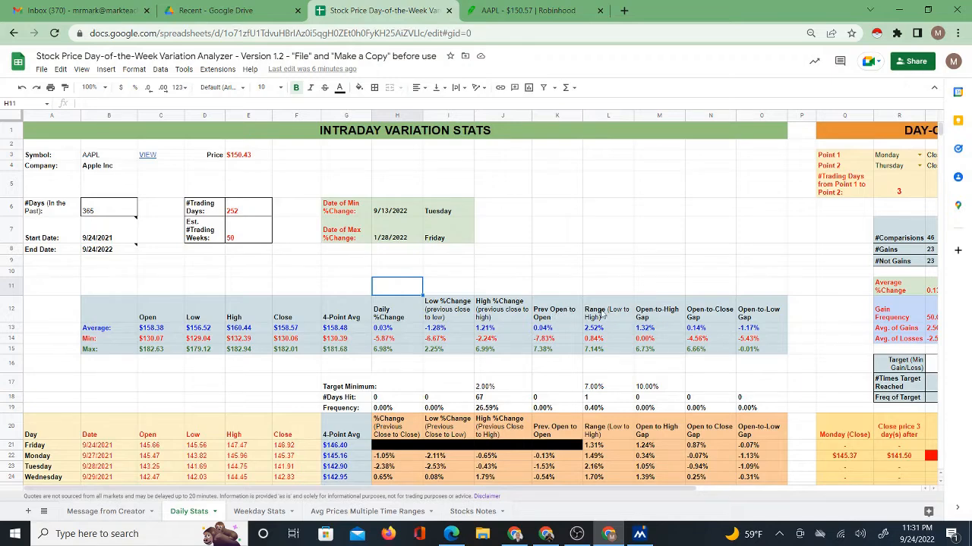
Step: Relate the Range (Low to High) statistic to the day's high and low on Robinhood's AAPL chart
{"action": "left_click", "coordinate": [627, 309]}
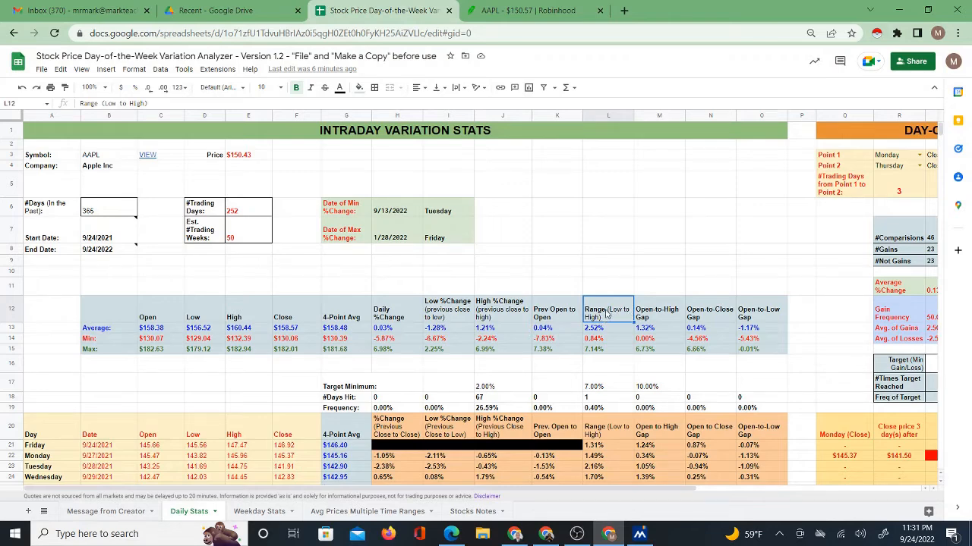
{"action": "left_click", "coordinate": [507, 10]}
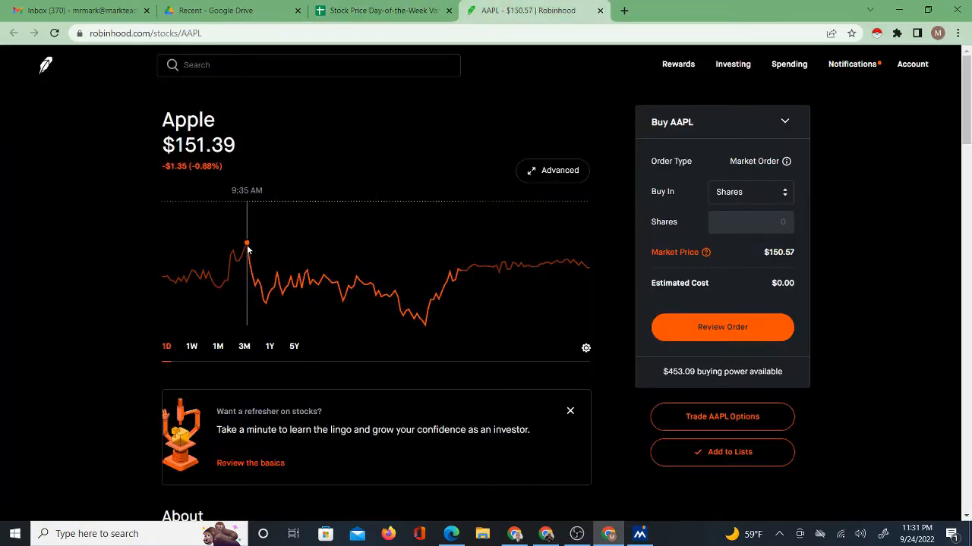
{"action": "key", "text": "ctrl+shift+Tab"}
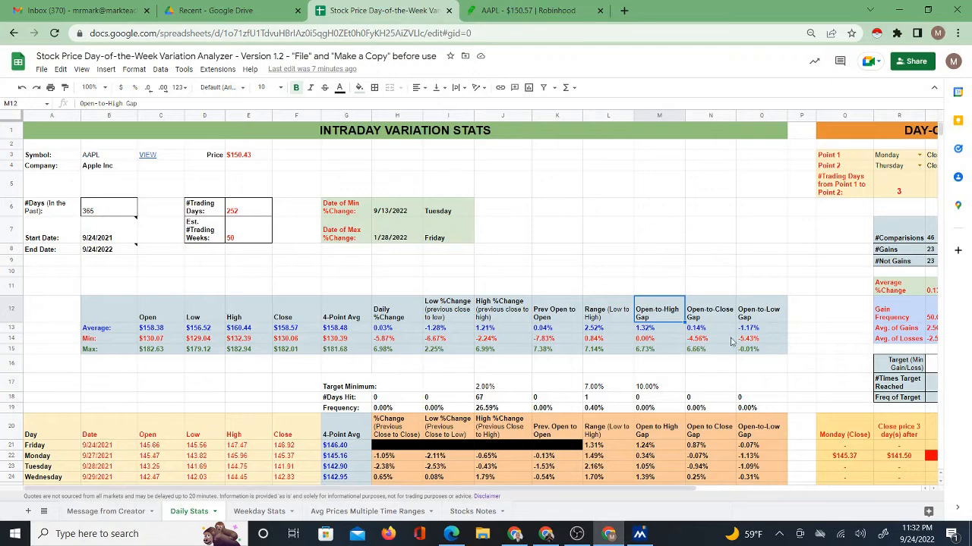
Step: Compare the 9/24/2021 open and close prices with the open-to-close and open-to-low gap statistics
{"action": "left_click", "coordinate": [163, 447]}
{"action": "left_click", "coordinate": [294, 446]}
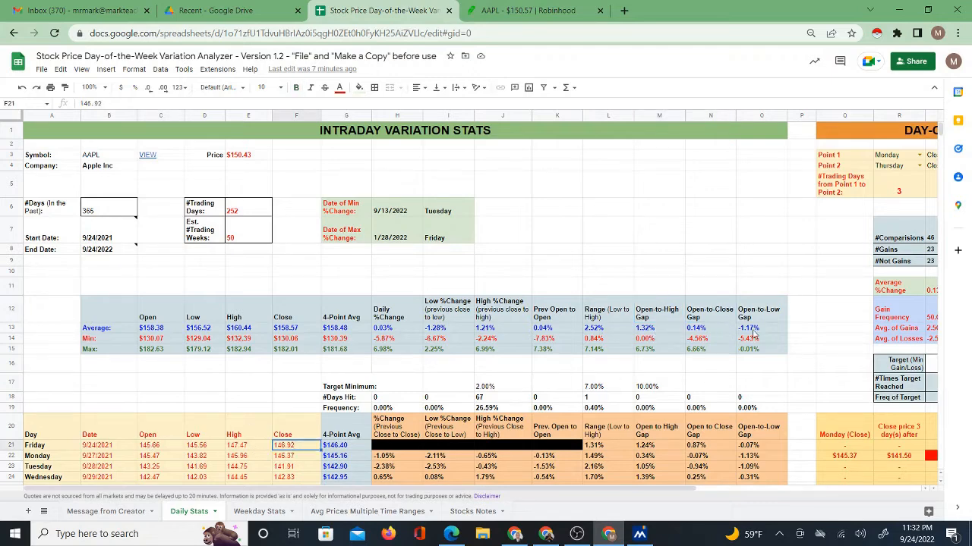
{"action": "left_click", "coordinate": [157, 447]}
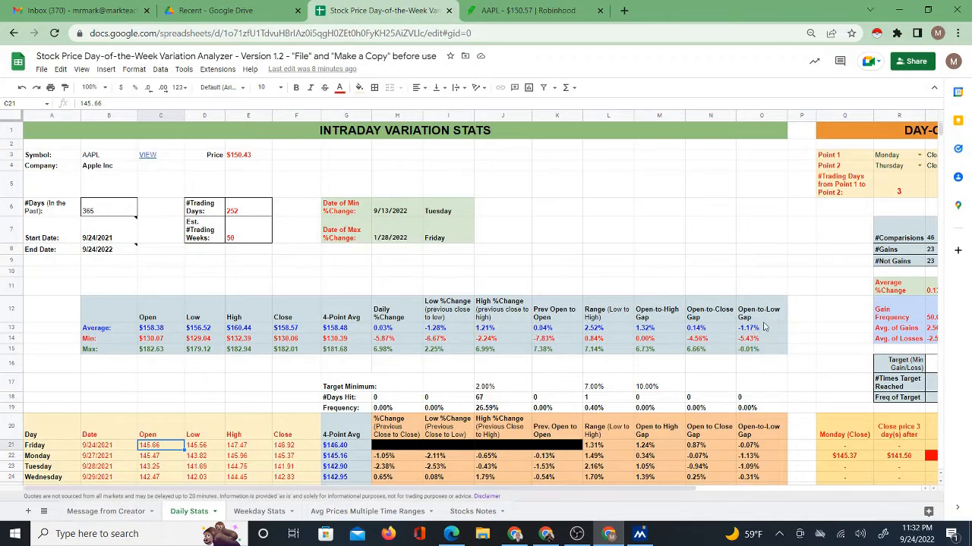
{"action": "left_click", "coordinate": [581, 283]}
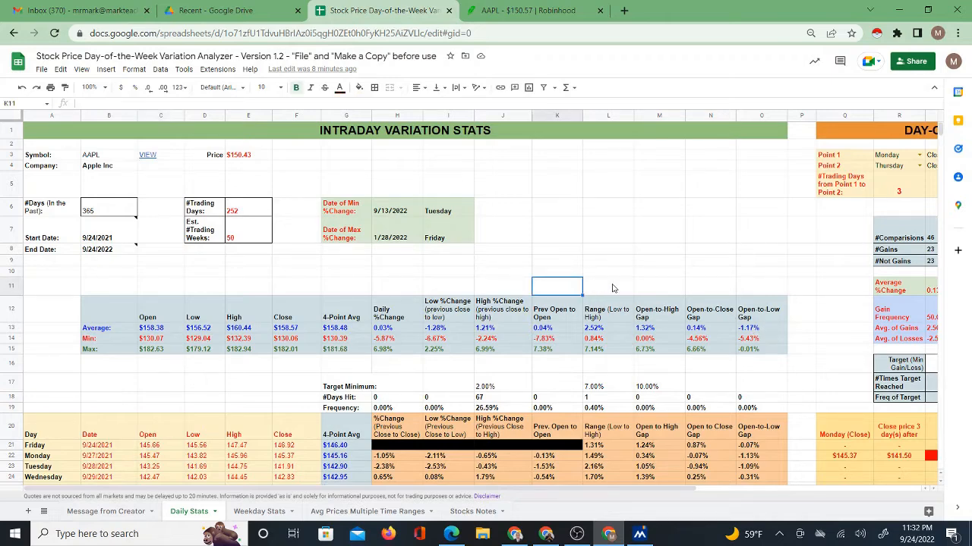
{"action": "left_click", "coordinate": [721, 290]}
{"action": "left_click", "coordinate": [774, 293]}
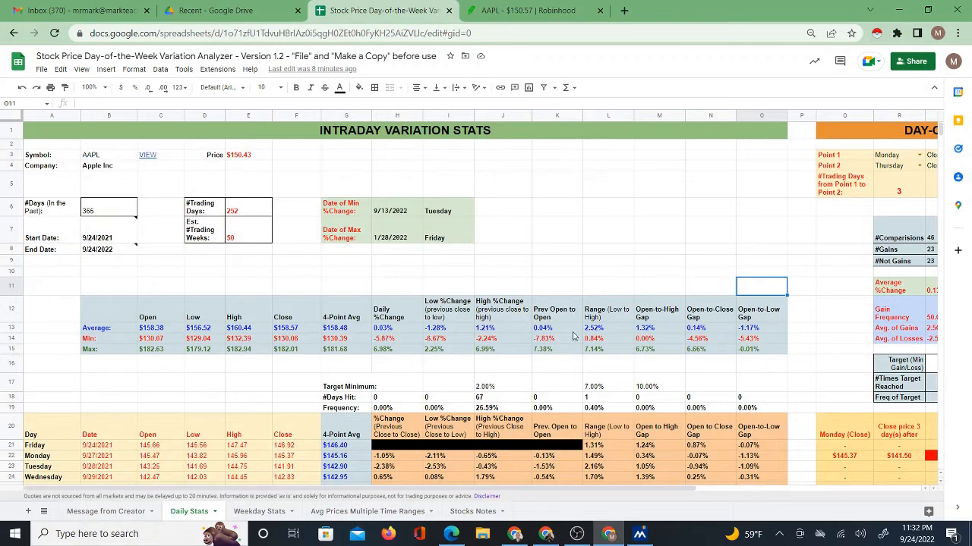
Step: Examine the Range, Open-to-High Gap and Open-to-Close Gap columns of the intraday summary, starting from the cells above them
{"action": "left_click_drag", "start_coordinate": [550, 489], "coordinate": [635, 493]}
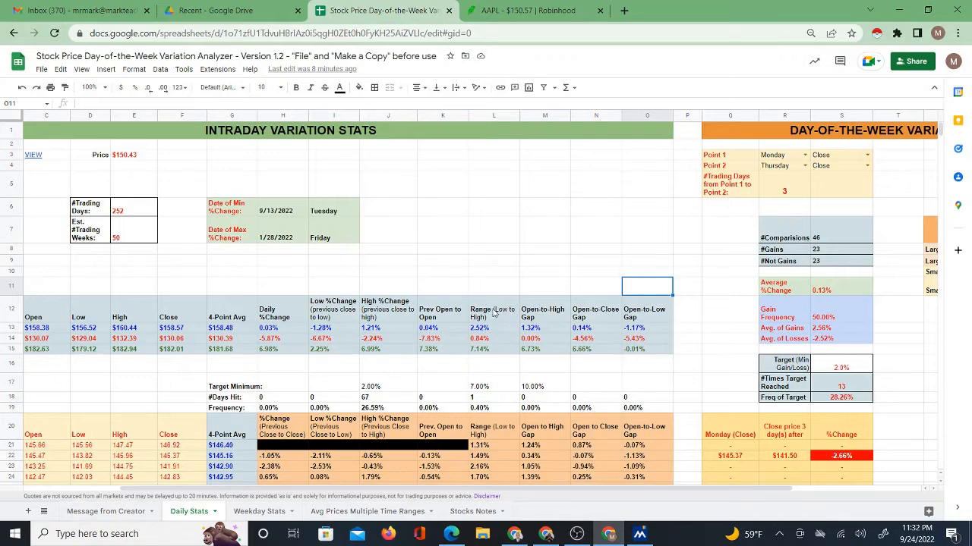
{"action": "left_click_drag", "start_coordinate": [481, 291], "coordinate": [649, 292]}
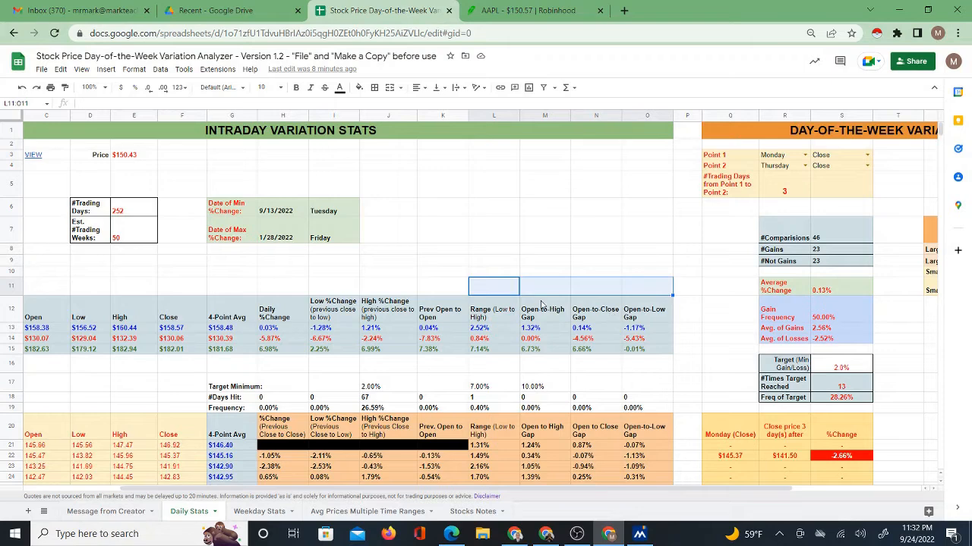
{"action": "left_click", "coordinate": [499, 315]}
{"action": "left_click", "coordinate": [542, 317]}
{"action": "left_click", "coordinate": [587, 319]}
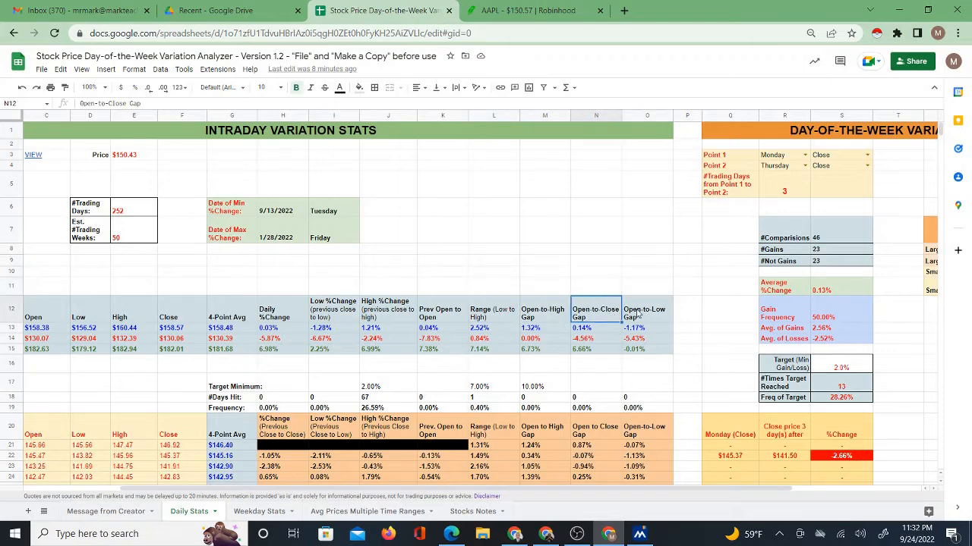
Step: Review the Range, Open-to-High Gap, Open-to-Close Gap and Open-to-Low Gap columns of the intraday summary
{"action": "left_click", "coordinate": [638, 314]}
{"action": "left_click", "coordinate": [495, 313]}
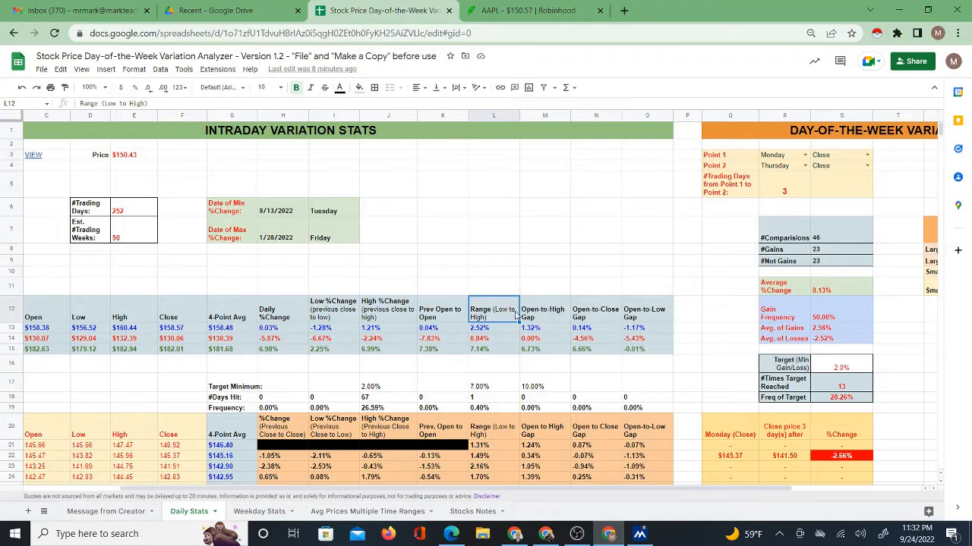
{"action": "left_click", "coordinate": [551, 315]}
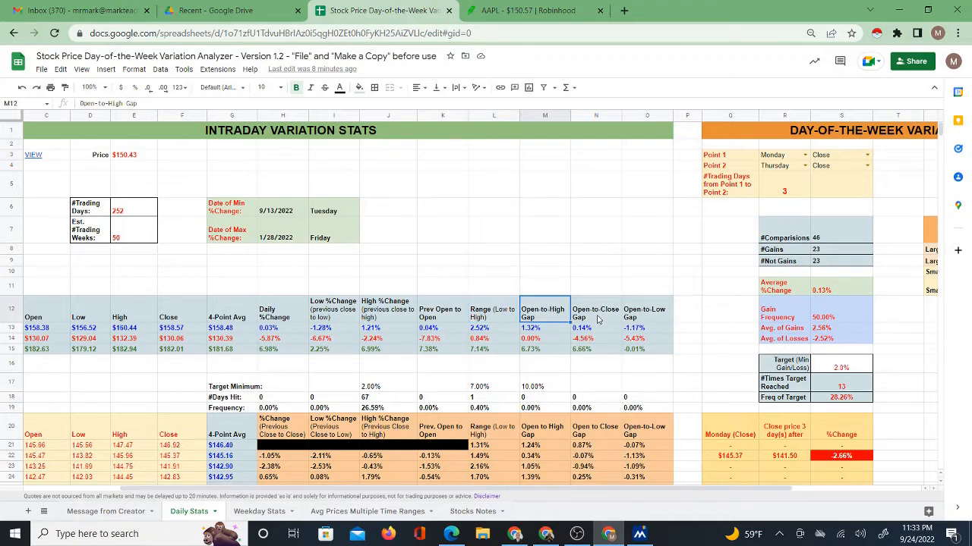
{"action": "left_click", "coordinate": [598, 318]}
{"action": "left_click", "coordinate": [657, 318]}
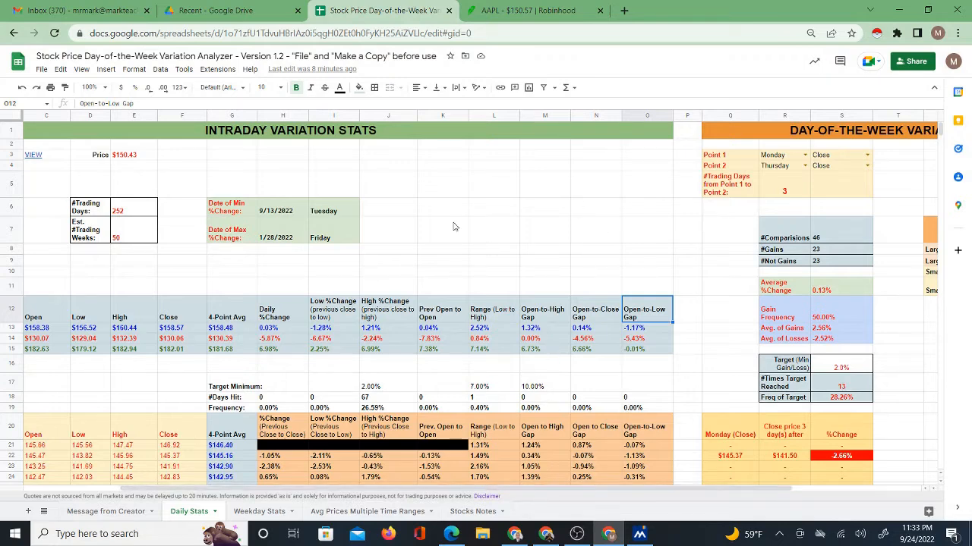
Step: Set the Point 2 day to Wednesday in the Day-of-the-Week Variation Analyzer
{"action": "left_click_drag", "start_coordinate": [432, 492], "coordinate": [609, 504]}
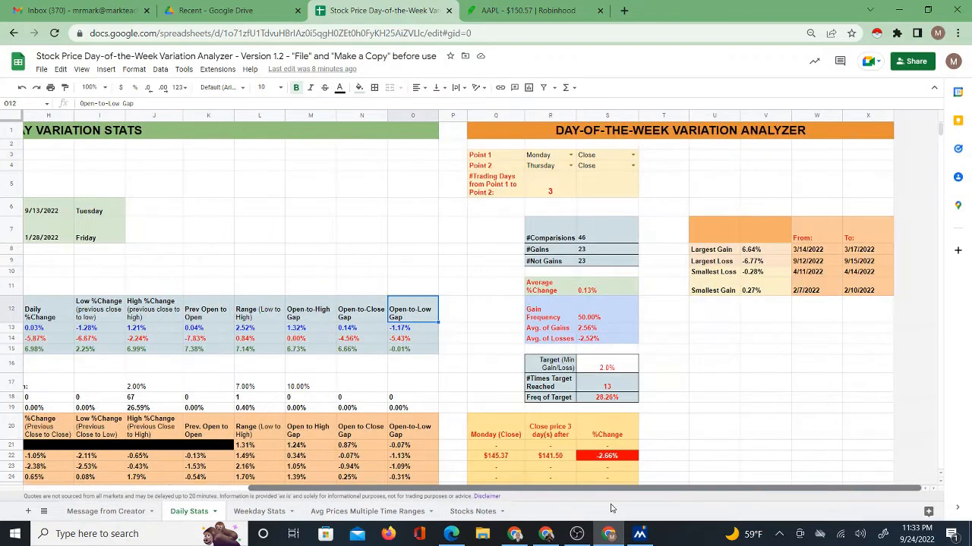
{"action": "left_click", "coordinate": [716, 183]}
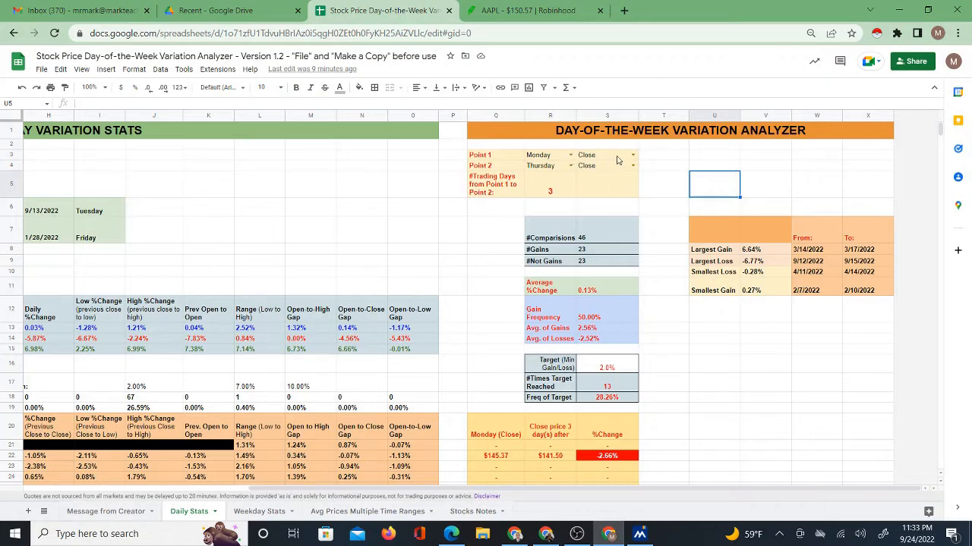
{"action": "left_click", "coordinate": [570, 166]}
{"action": "left_click", "coordinate": [558, 207]}
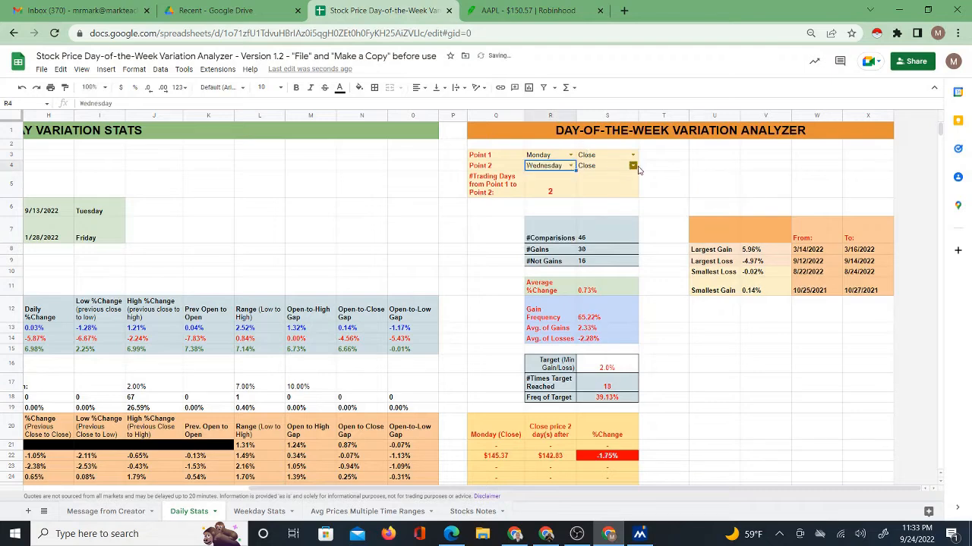
Step: Compare the Monday close and two-days-after close prices in the analyzer with the matching weekday rows of the daily data
{"action": "scroll", "coordinate": [615, 379], "scroll_direction": "down", "scroll_amount": 1}
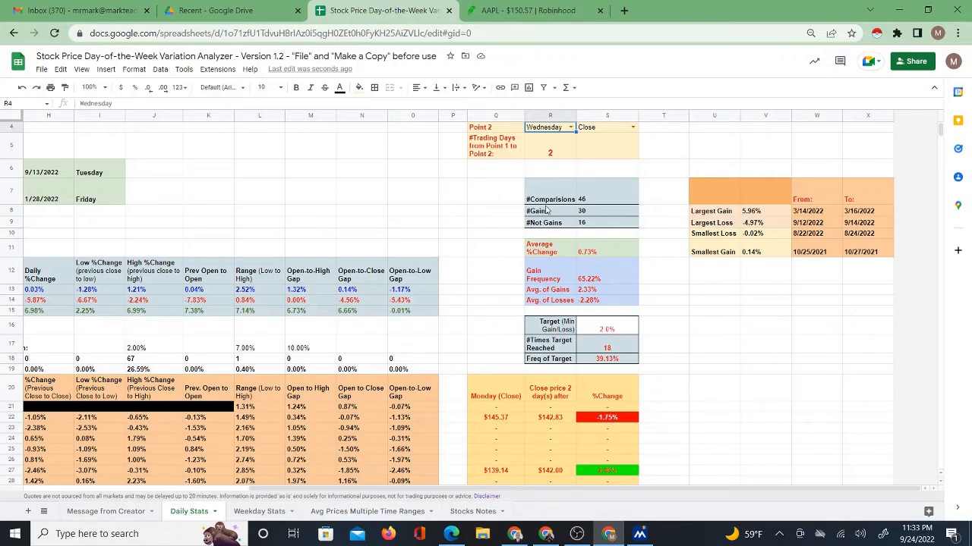
{"action": "scroll", "coordinate": [566, 228], "scroll_direction": "up", "scroll_amount": 1}
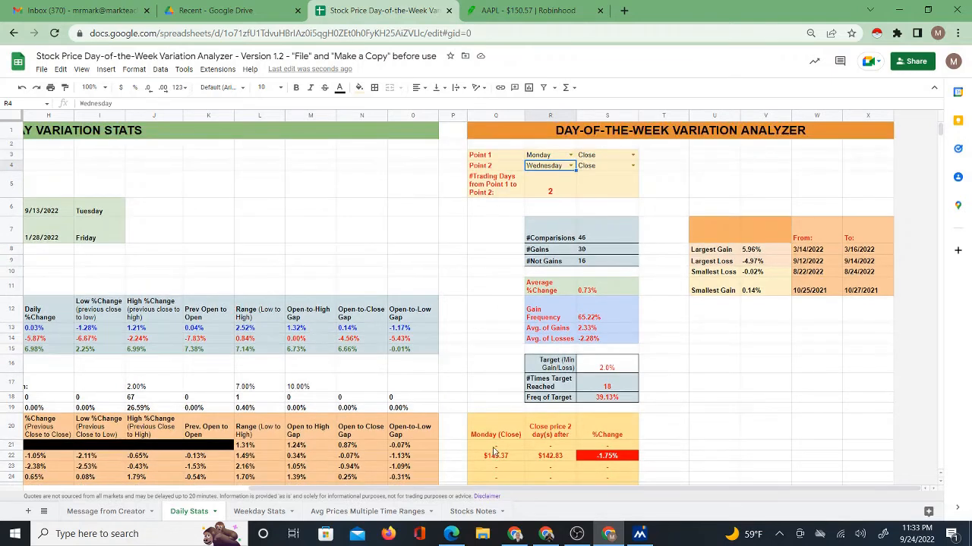
{"action": "scroll", "coordinate": [494, 451], "scroll_direction": "down", "scroll_amount": 1}
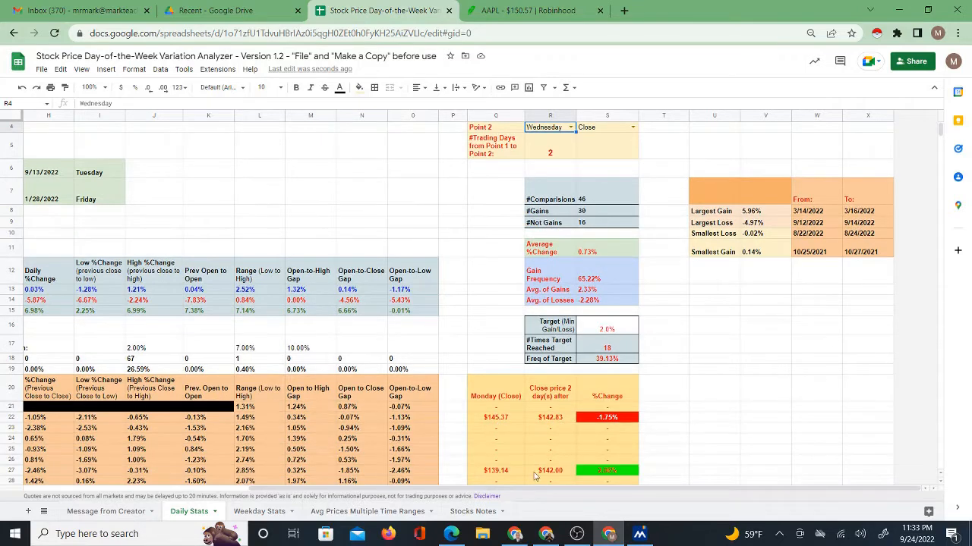
{"action": "left_click_drag", "start_coordinate": [538, 490], "coordinate": [288, 491]}
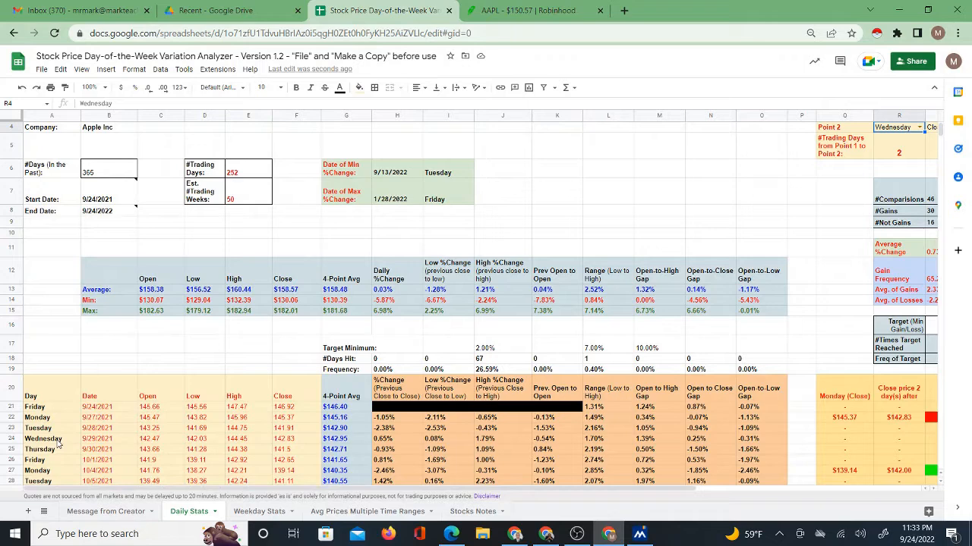
{"action": "left_click_drag", "start_coordinate": [129, 488], "coordinate": [494, 499]}
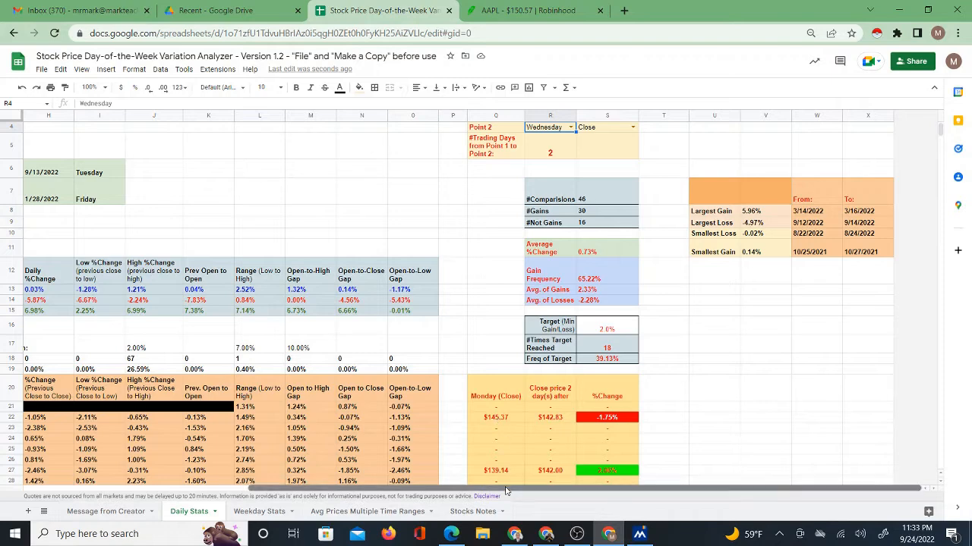
{"action": "left_click_drag", "start_coordinate": [493, 492], "coordinate": [307, 495]}
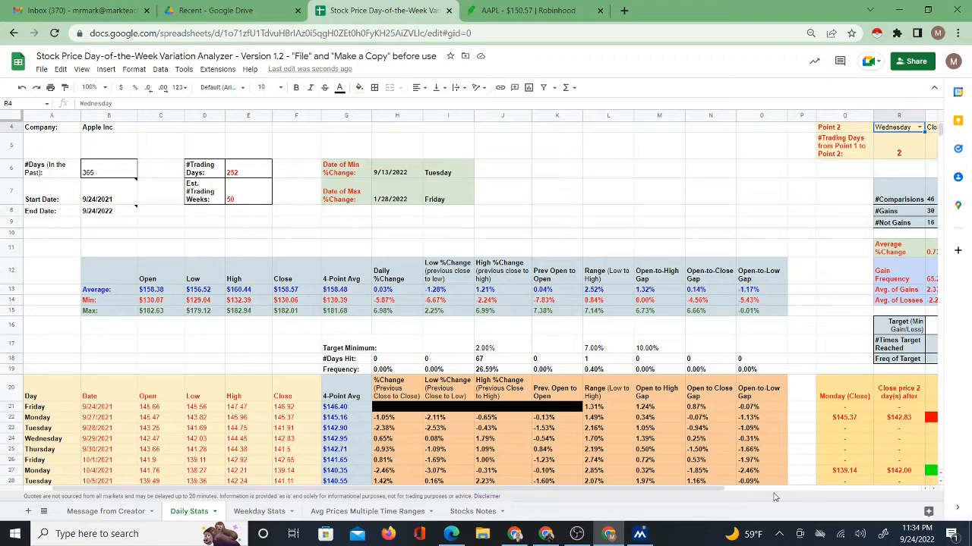
{"action": "left_click_drag", "start_coordinate": [696, 494], "coordinate": [888, 494]}
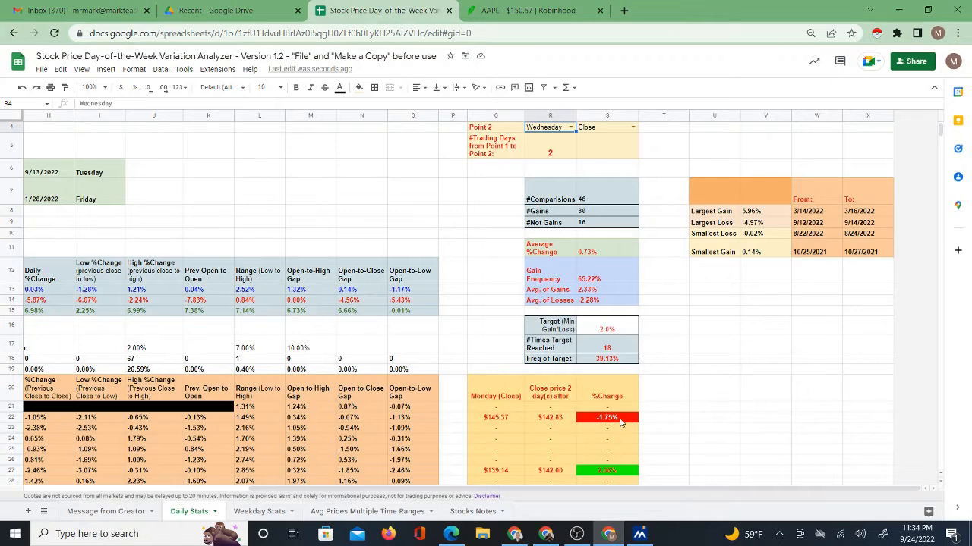
Step: Examine the Monday-to-Wednesday close comparisons and their color-coded %Change values down the analyzer's daily rows
{"action": "scroll", "coordinate": [618, 447], "scroll_direction": "down", "scroll_amount": 1}
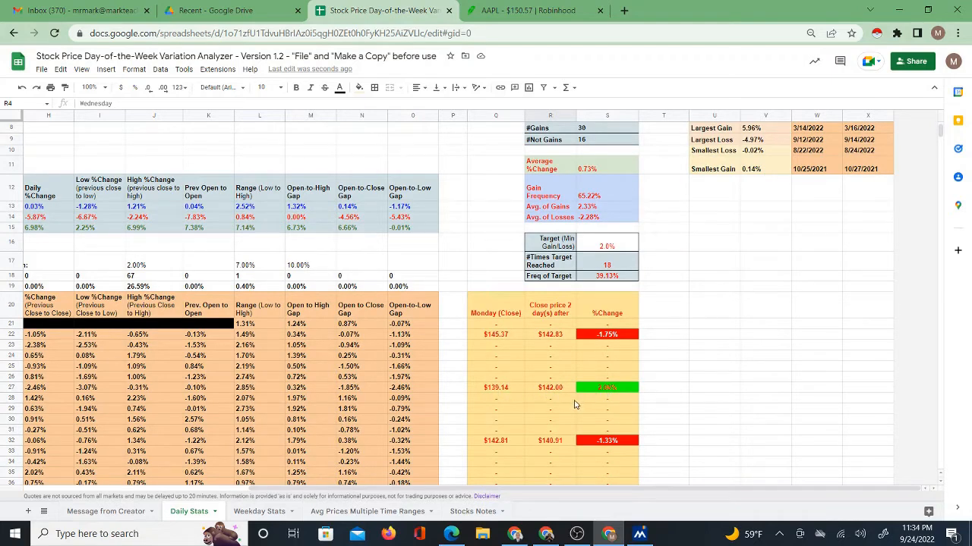
{"action": "scroll", "coordinate": [572, 403], "scroll_direction": "down", "scroll_amount": 1}
{"action": "scroll", "coordinate": [586, 420], "scroll_direction": "down", "scroll_amount": 2}
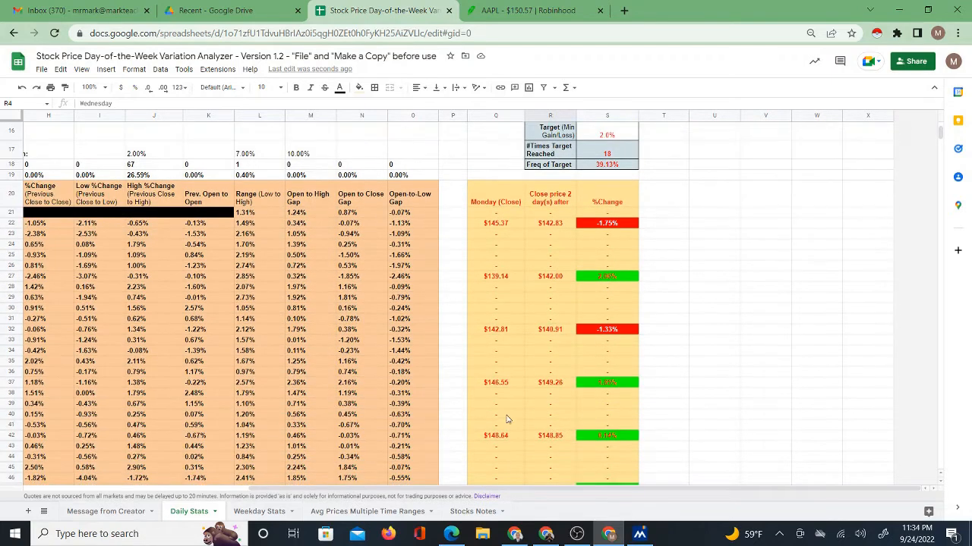
{"action": "scroll", "coordinate": [603, 437], "scroll_direction": "down", "scroll_amount": 6}
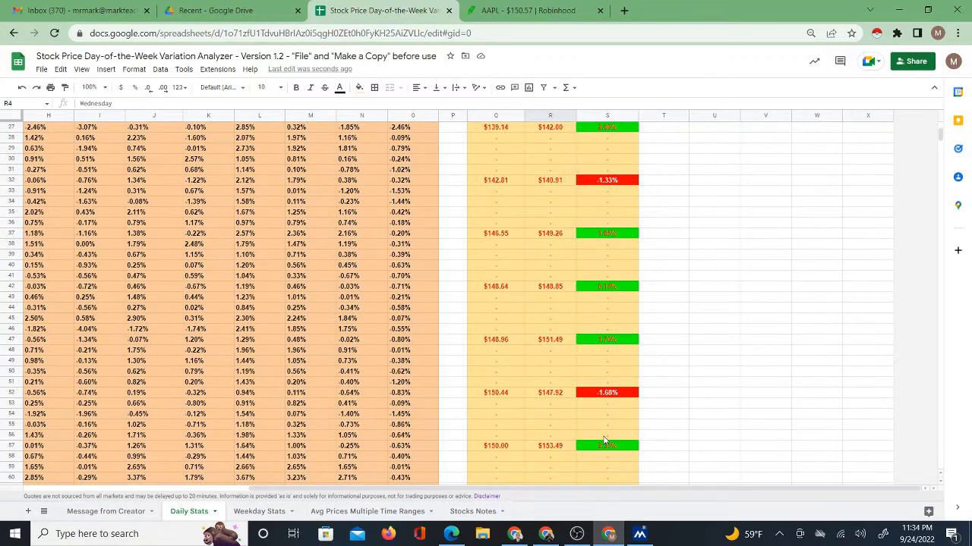
{"action": "scroll", "coordinate": [605, 445], "scroll_direction": "up", "scroll_amount": 10}
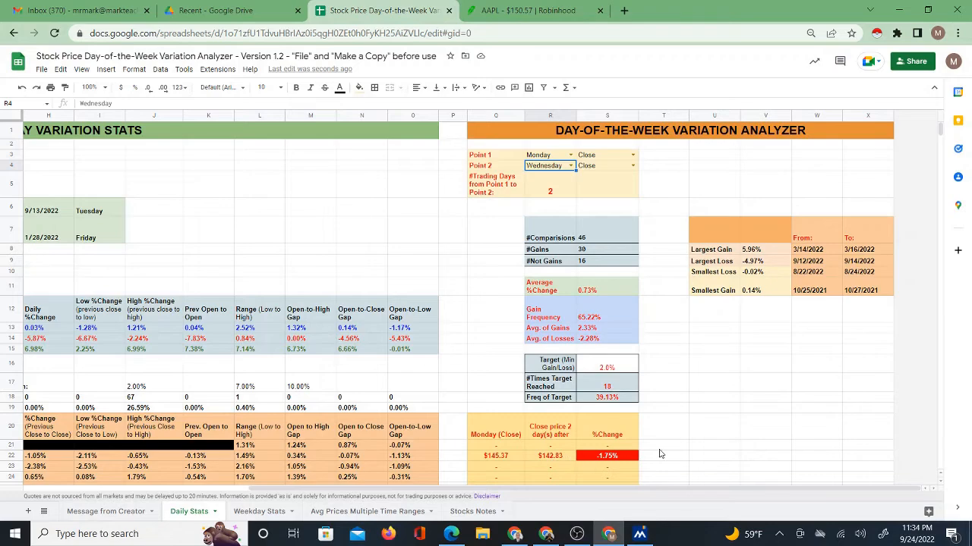
{"action": "scroll", "coordinate": [660, 454], "scroll_direction": "down", "scroll_amount": 7}
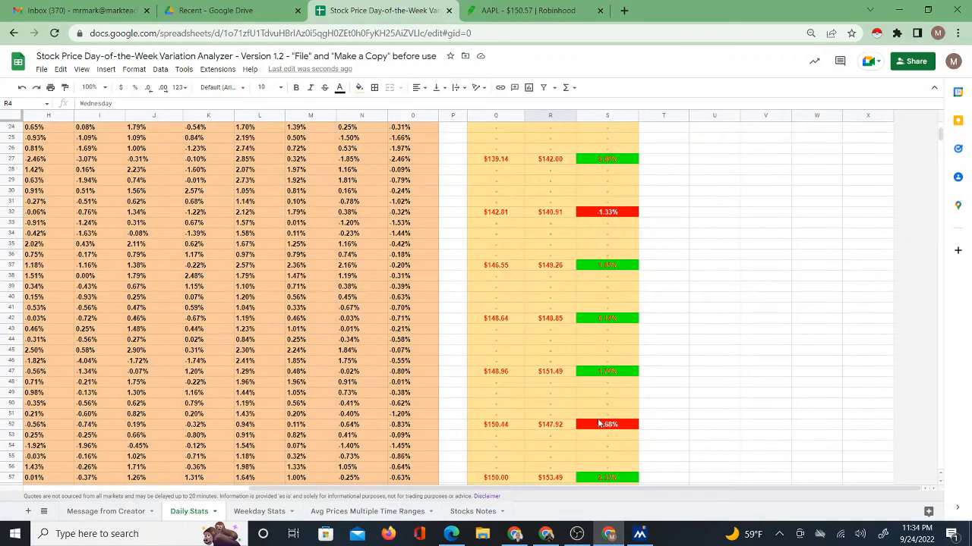
{"action": "scroll", "coordinate": [598, 424], "scroll_direction": "down", "scroll_amount": 3}
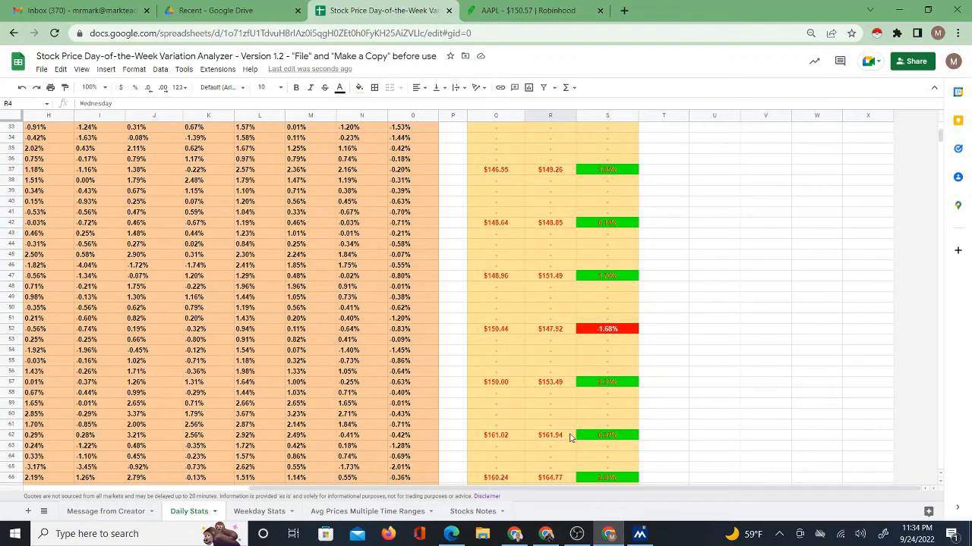
{"action": "scroll", "coordinate": [584, 437], "scroll_direction": "up", "scroll_amount": 10}
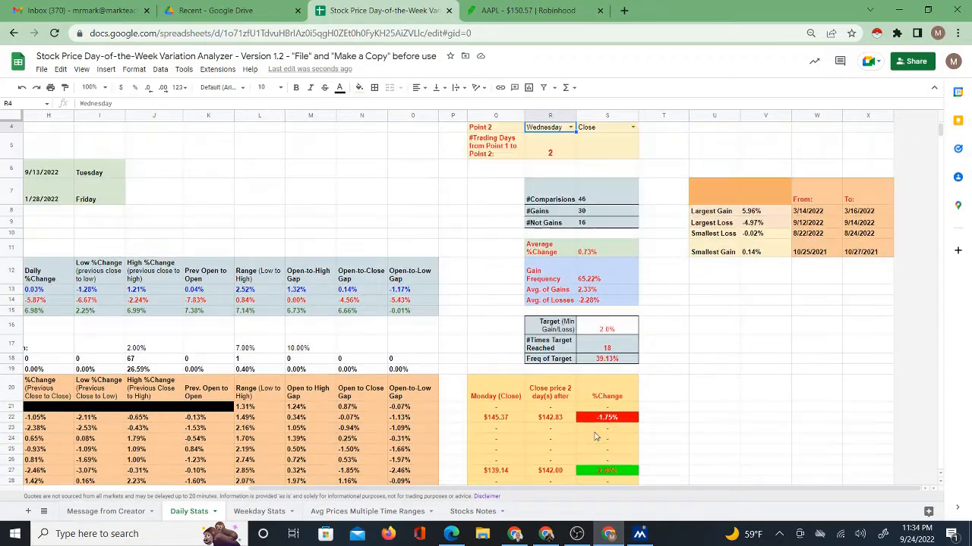
{"action": "scroll", "coordinate": [596, 438], "scroll_direction": "up", "scroll_amount": 1}
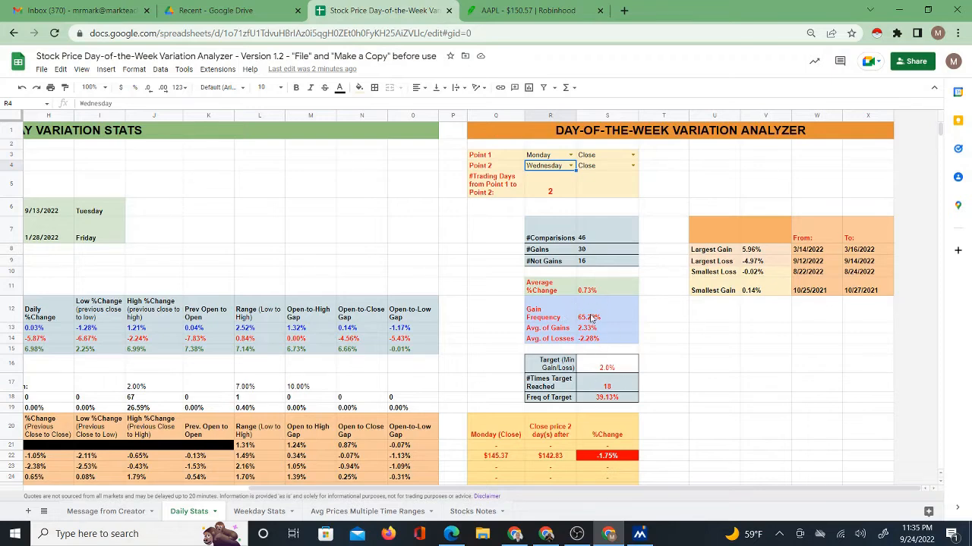
Step: Relate the analyzer's Gain Frequency, Avg. of Gains and Avg. of Losses to the individual %Change rows
{"action": "scroll", "coordinate": [612, 460], "scroll_direction": "down", "scroll_amount": 3}
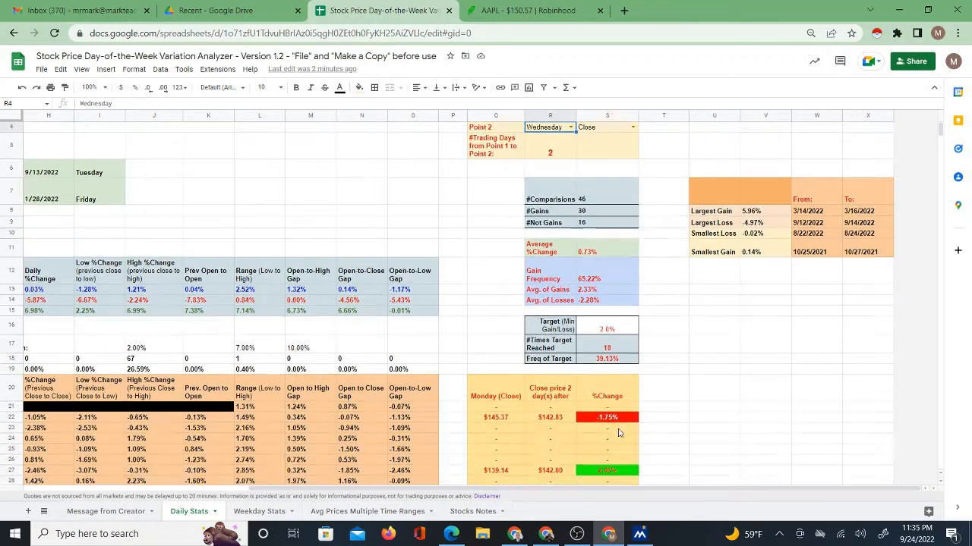
{"action": "scroll", "coordinate": [616, 472], "scroll_direction": "up", "scroll_amount": 2}
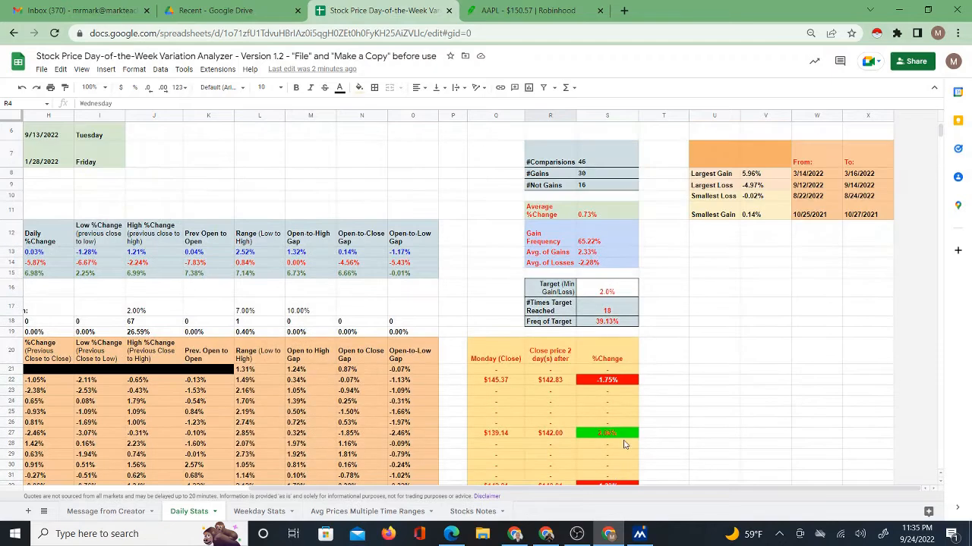
{"action": "scroll", "coordinate": [612, 257], "scroll_direction": "up", "scroll_amount": 1}
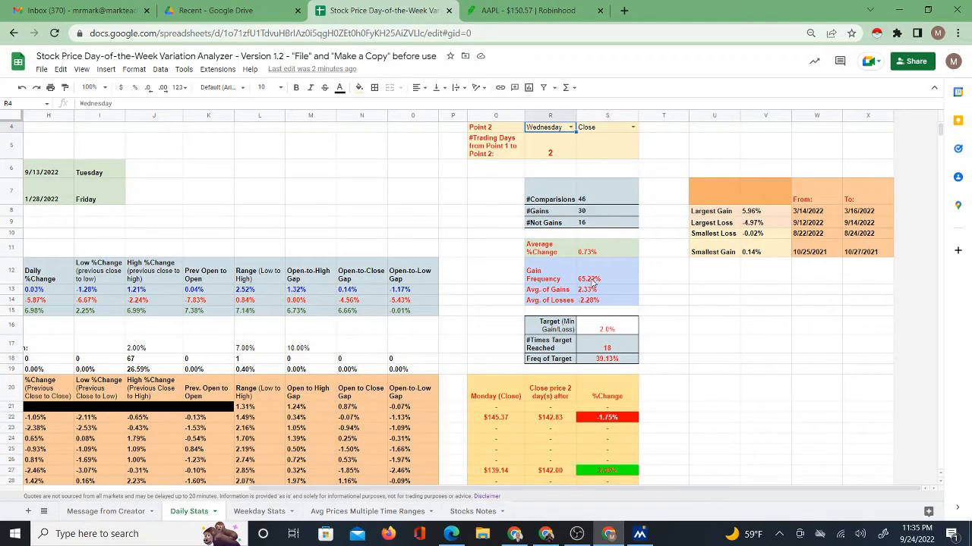
{"action": "scroll", "coordinate": [611, 379], "scroll_direction": "down", "scroll_amount": 9}
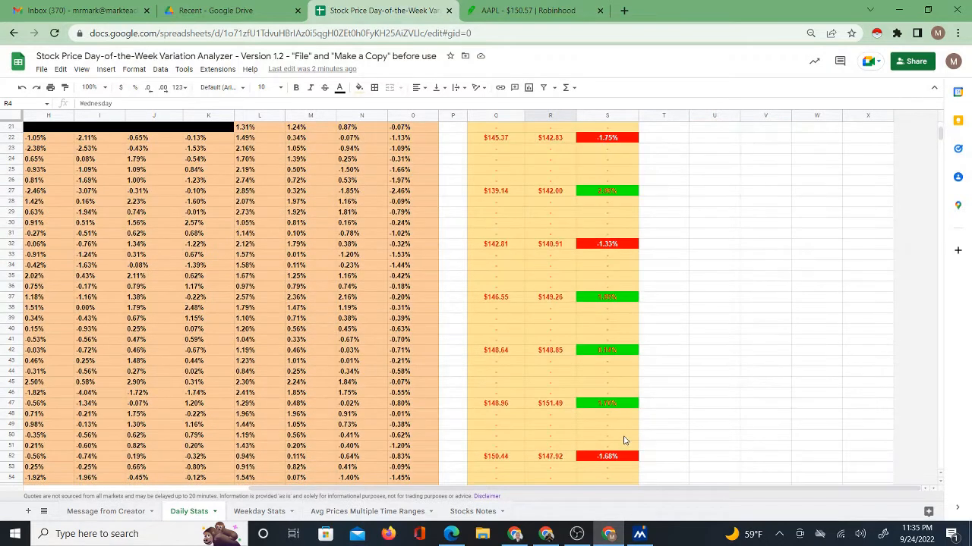
{"action": "scroll", "coordinate": [623, 425], "scroll_direction": "up", "scroll_amount": 8}
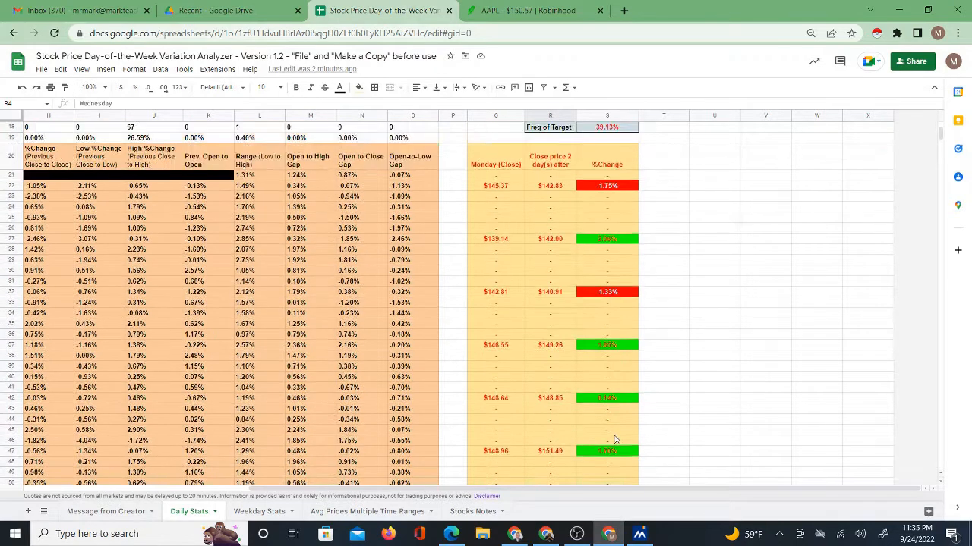
{"action": "scroll", "coordinate": [609, 297], "scroll_direction": "up", "scroll_amount": 1}
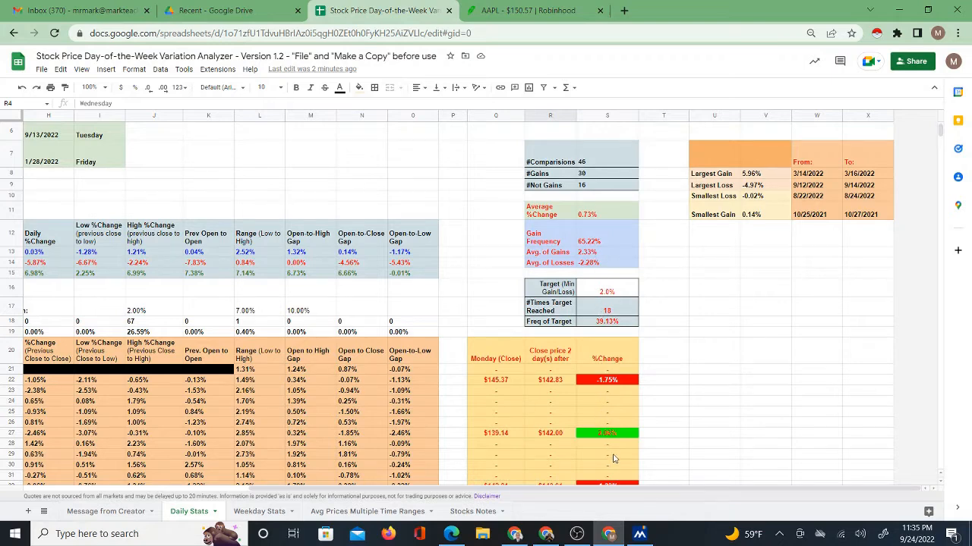
{"action": "scroll", "coordinate": [618, 444], "scroll_direction": "down", "scroll_amount": 3}
{"action": "scroll", "coordinate": [607, 364], "scroll_direction": "up", "scroll_amount": 5}
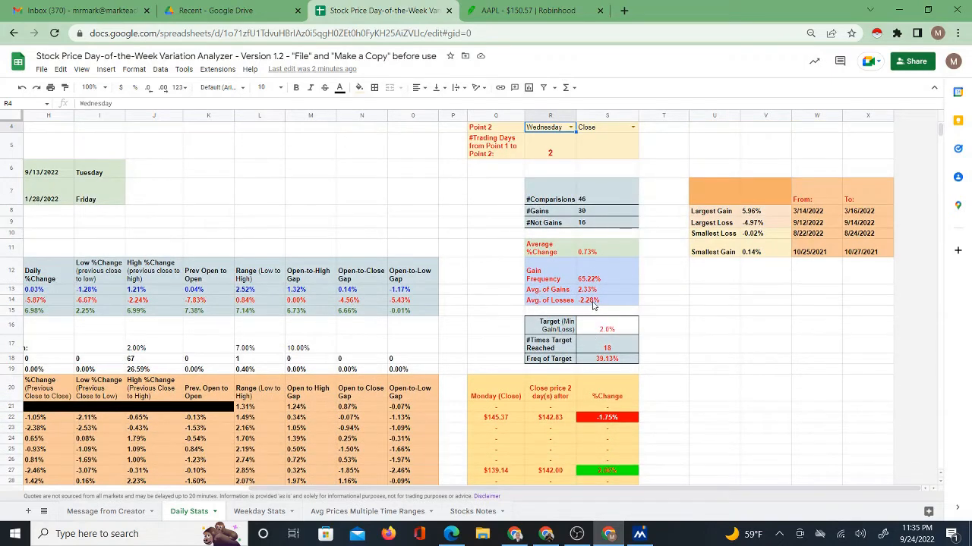
{"action": "scroll", "coordinate": [590, 306], "scroll_direction": "down", "scroll_amount": 3}
{"action": "scroll", "coordinate": [588, 258], "scroll_direction": "up", "scroll_amount": 2}
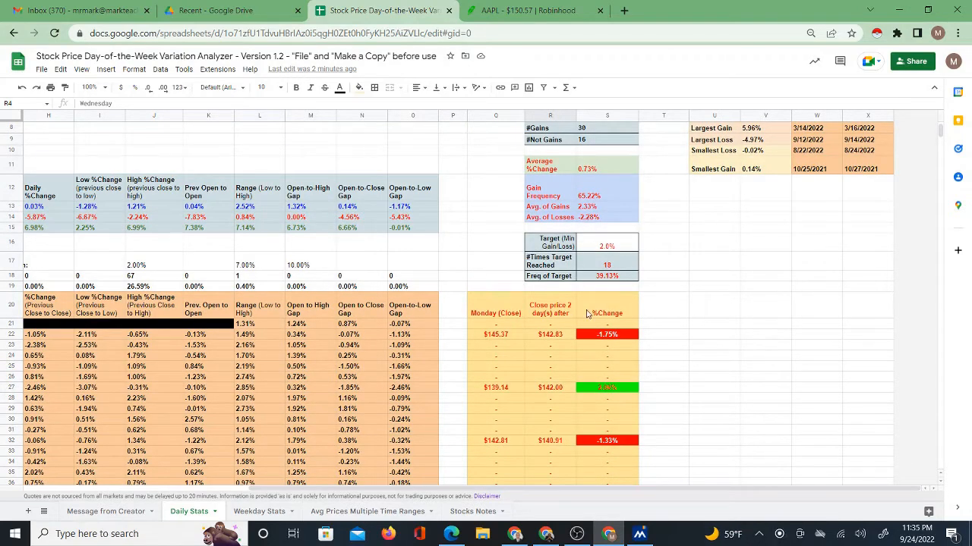
Step: Set the Point 2 price type to High, keeping Wednesday as its day
{"action": "scroll", "coordinate": [612, 346], "scroll_direction": "up", "scroll_amount": 3}
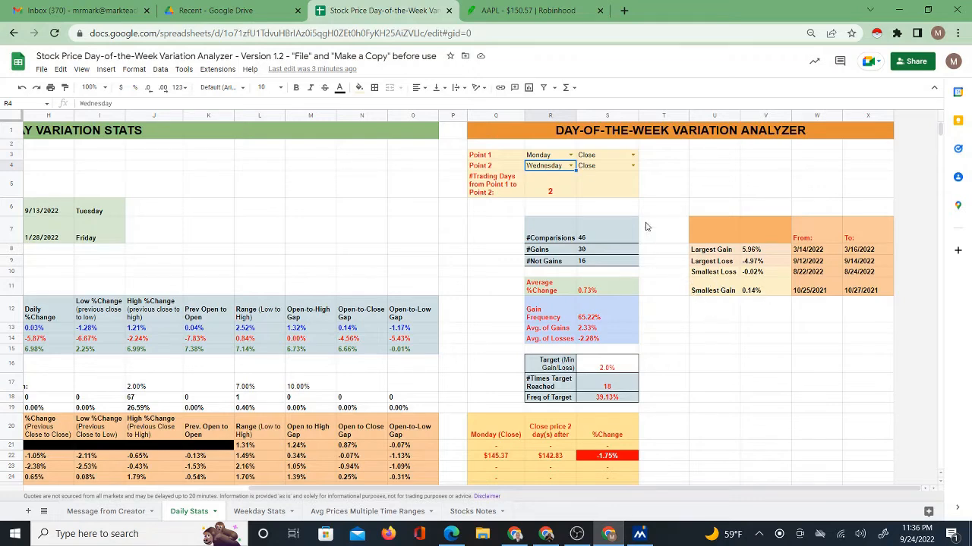
{"action": "left_click", "coordinate": [633, 165]}
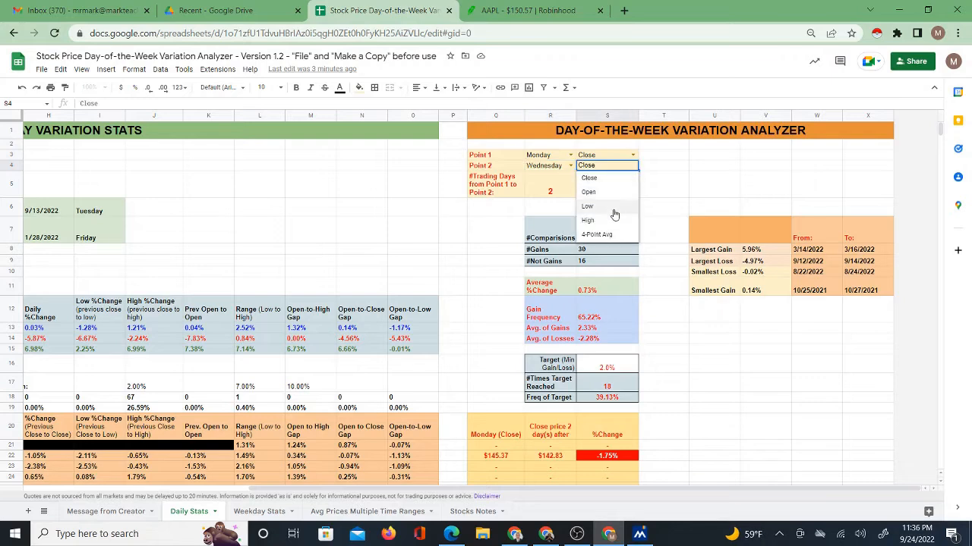
{"action": "left_click", "coordinate": [614, 220]}
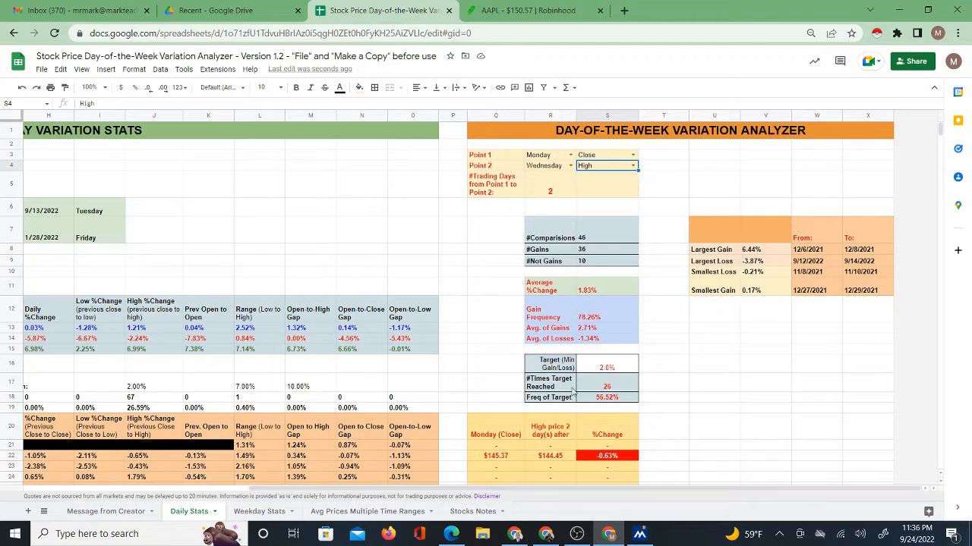
Step: Check the Monday close and the high price two days after against the Monday and Wednesday rows of the daily data
{"action": "left_click_drag", "start_coordinate": [510, 489], "coordinate": [538, 495]}
{"action": "left_click_drag", "start_coordinate": [270, 489], "coordinate": [68, 488]}
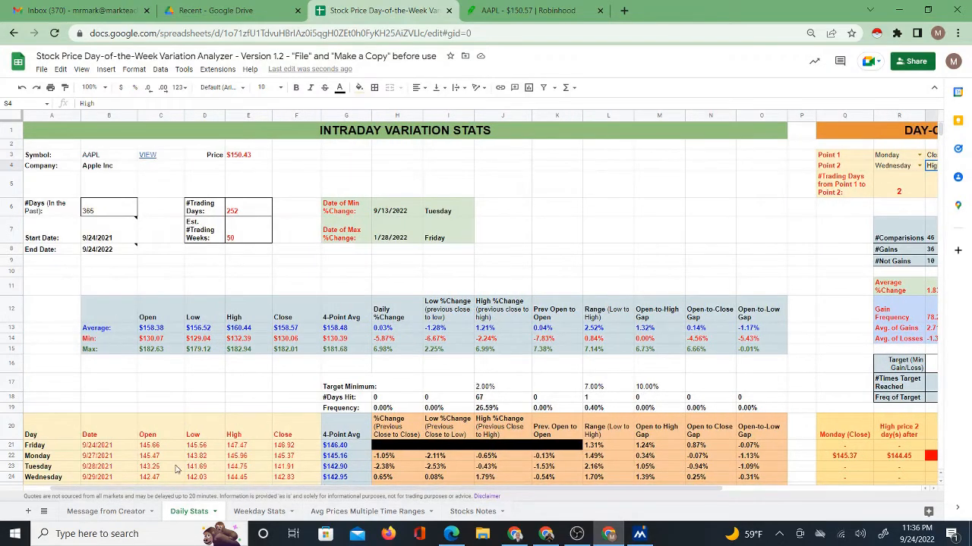
{"action": "left_click_drag", "start_coordinate": [192, 492], "coordinate": [405, 508]}
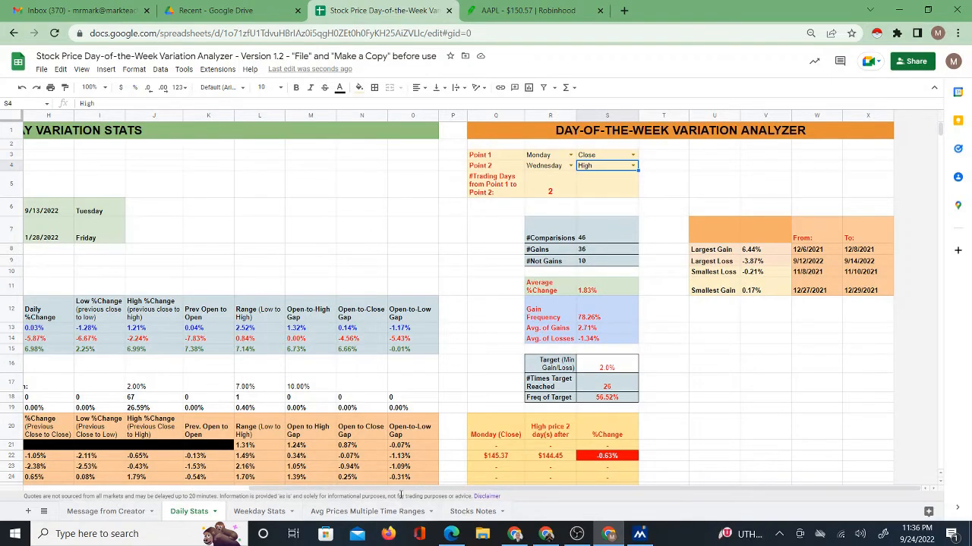
Step: Review the price types offered for Point 2, keep High, and examine the Monday close versus Wednesday high comparisons in the daily rows
{"action": "left_click_drag", "start_coordinate": [407, 491], "coordinate": [490, 508]}
{"action": "left_click", "coordinate": [633, 167]}
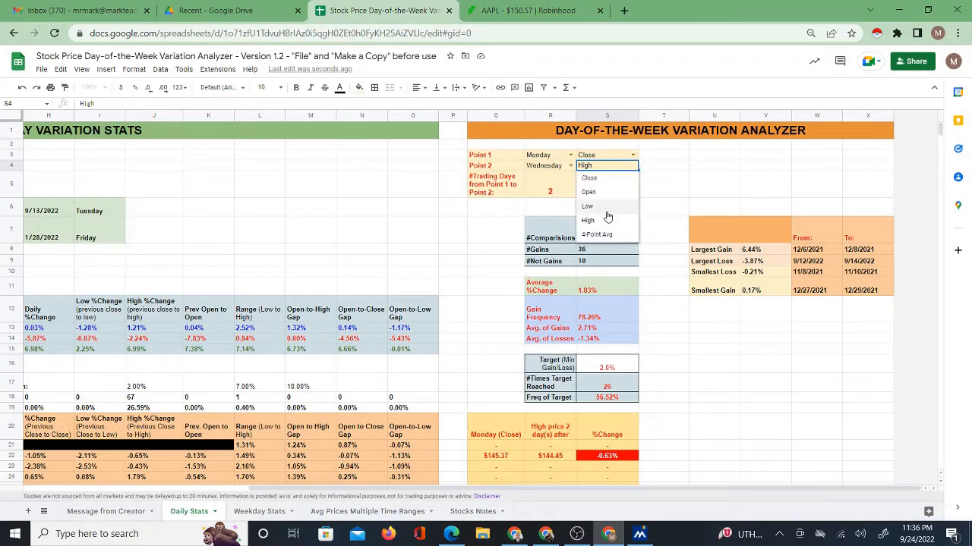
{"action": "left_click", "coordinate": [613, 219]}
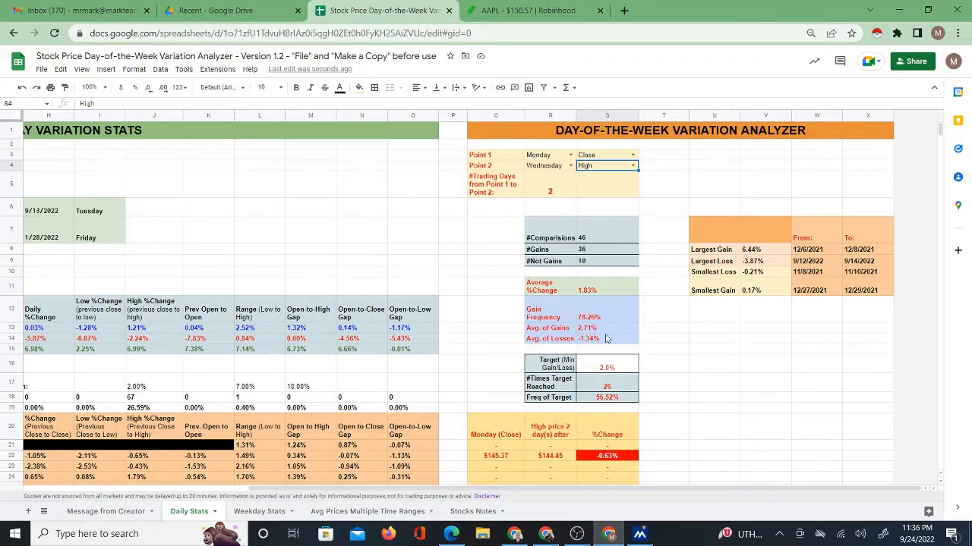
{"action": "scroll", "coordinate": [619, 416], "scroll_direction": "down", "scroll_amount": 10}
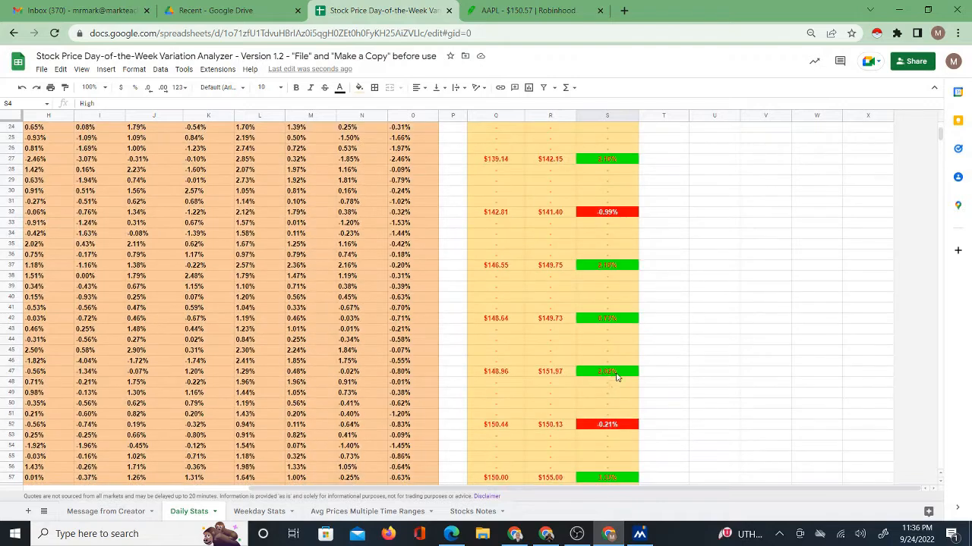
{"action": "scroll", "coordinate": [553, 383], "scroll_direction": "up", "scroll_amount": 5}
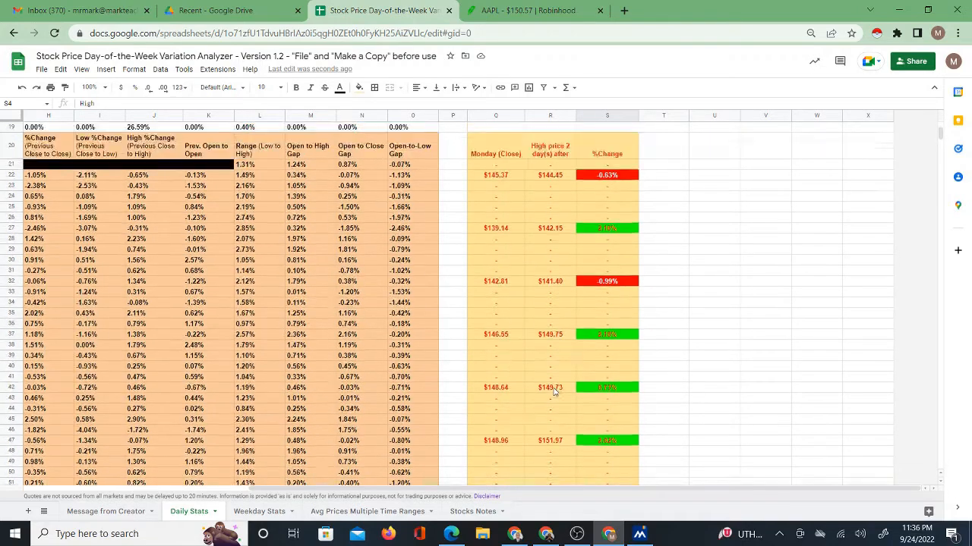
{"action": "scroll", "coordinate": [540, 328], "scroll_direction": "up", "scroll_amount": 4}
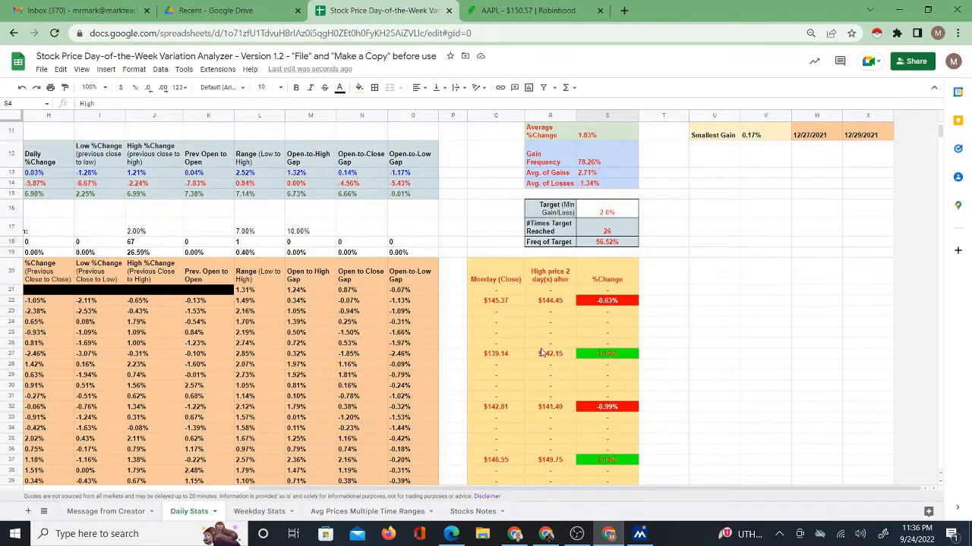
{"action": "scroll", "coordinate": [541, 435], "scroll_direction": "up", "scroll_amount": 1}
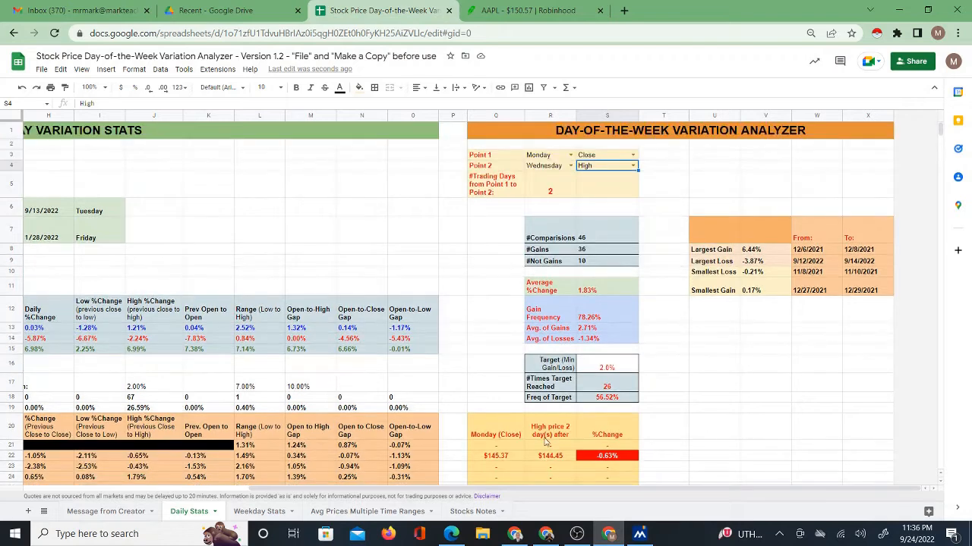
Step: Set the Point 2 day to Thursday, keeping High as its price type, and return to the intraday variation stats
{"action": "left_click", "coordinate": [570, 165]}
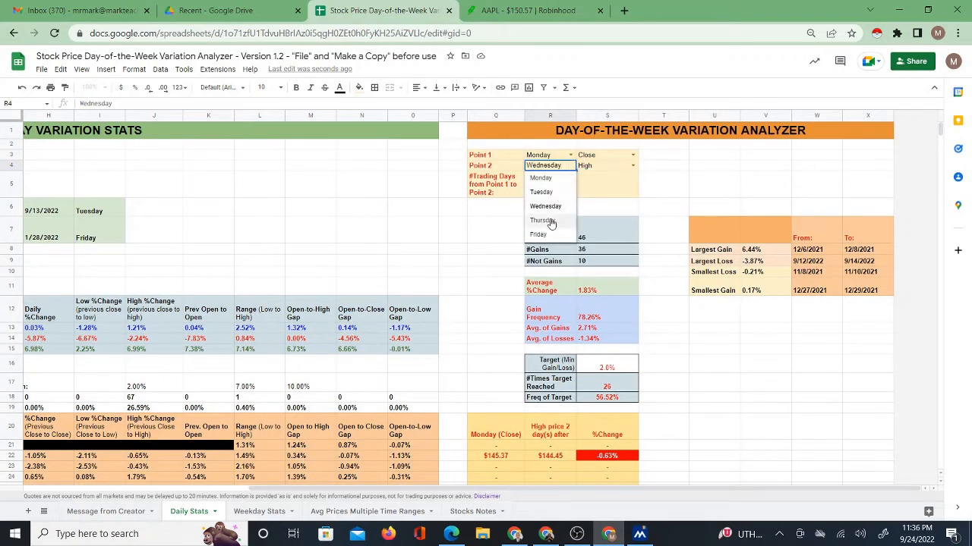
{"action": "left_click", "coordinate": [552, 222]}
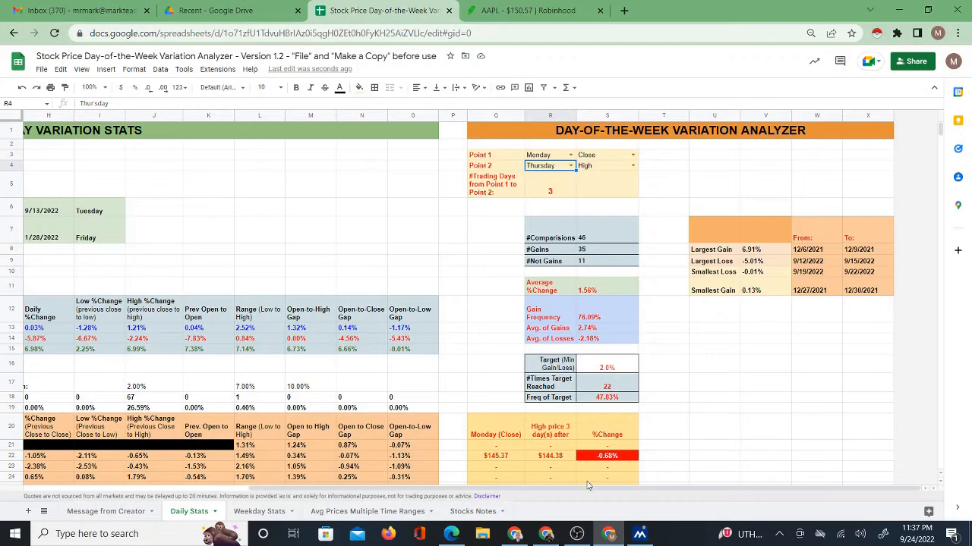
{"action": "left_click_drag", "start_coordinate": [589, 489], "coordinate": [368, 492]}
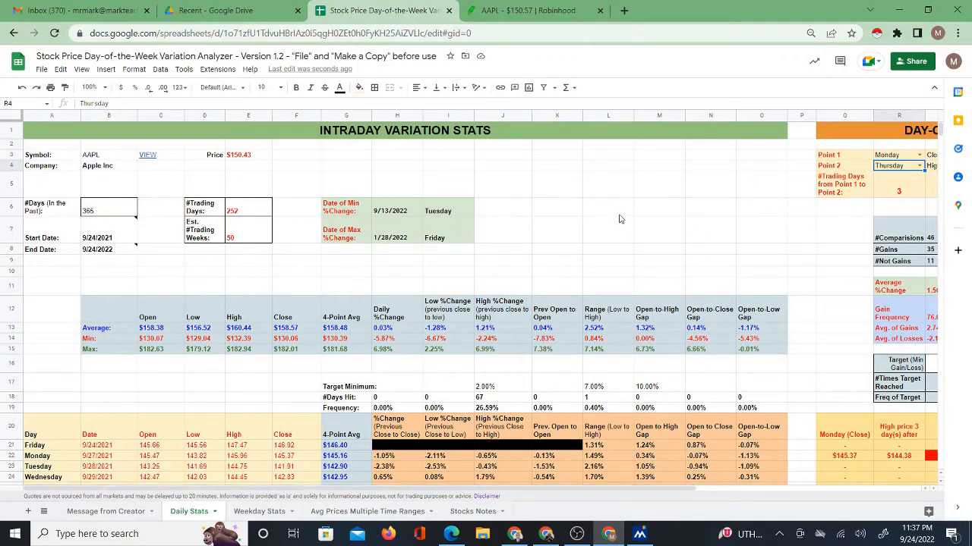
{"action": "left_click", "coordinate": [623, 156]}
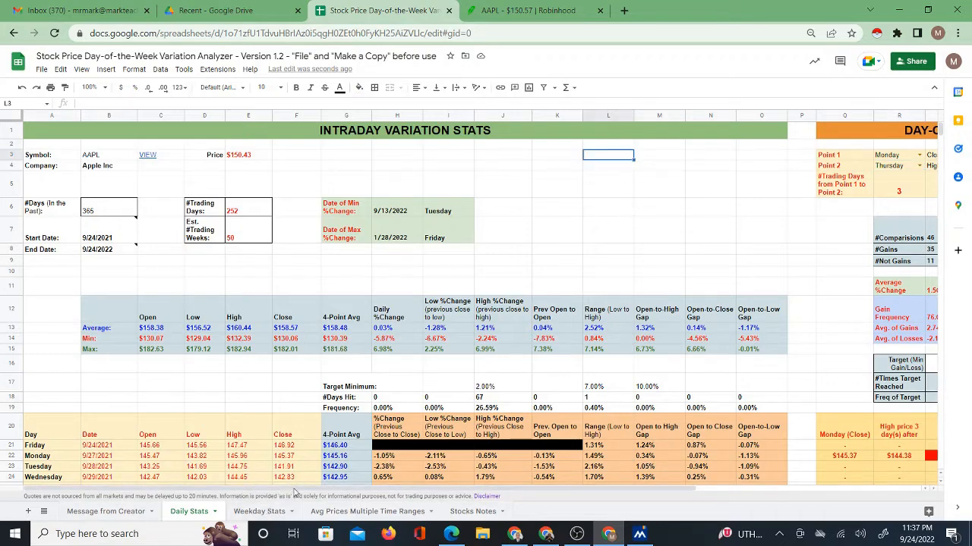
Step: Open the Weekday Stats sheet and examine its price averages, deviations from mean and intraday variation by day of the week
{"action": "left_click", "coordinate": [251, 516]}
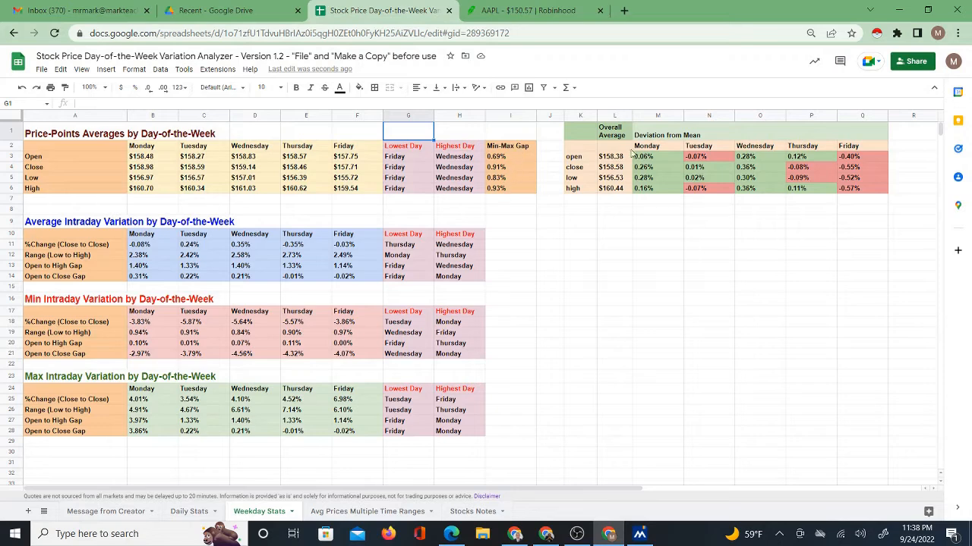
{"action": "left_click_drag", "start_coordinate": [550, 210], "coordinate": [618, 210]}
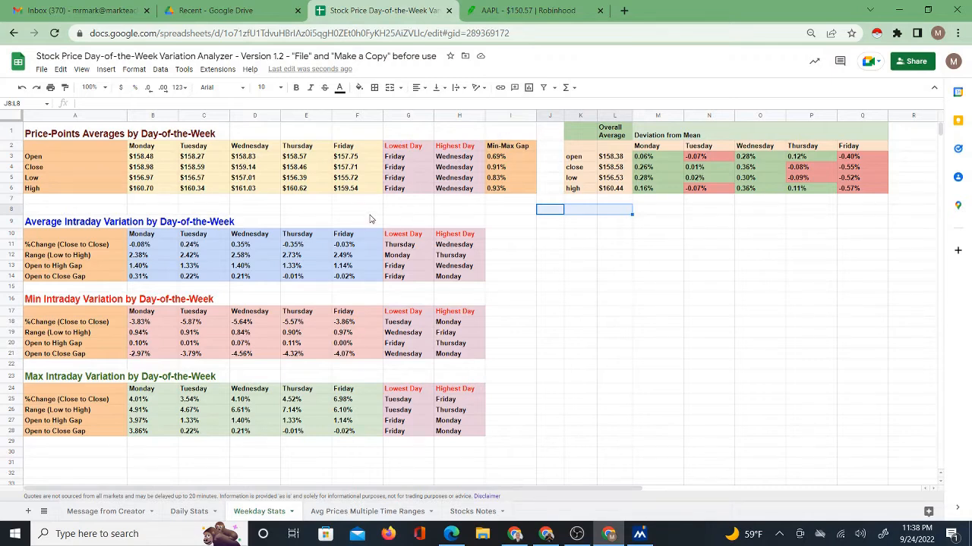
{"action": "left_click", "coordinate": [106, 208]}
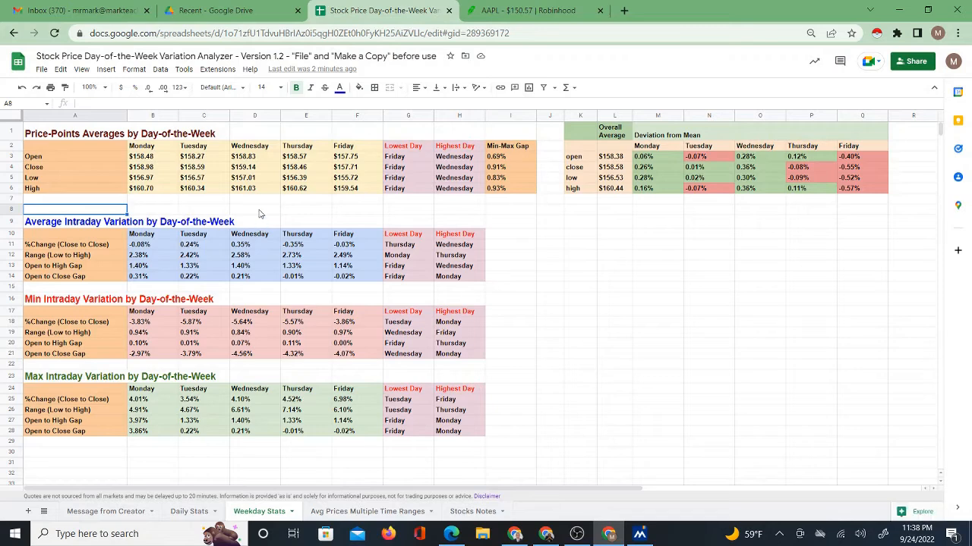
Step: Compare the Weekday Stats averages with the overall, last-half and last-quarter averages on the Avg Prices Multiple Time Ranges sheet
{"action": "left_click", "coordinate": [360, 513]}
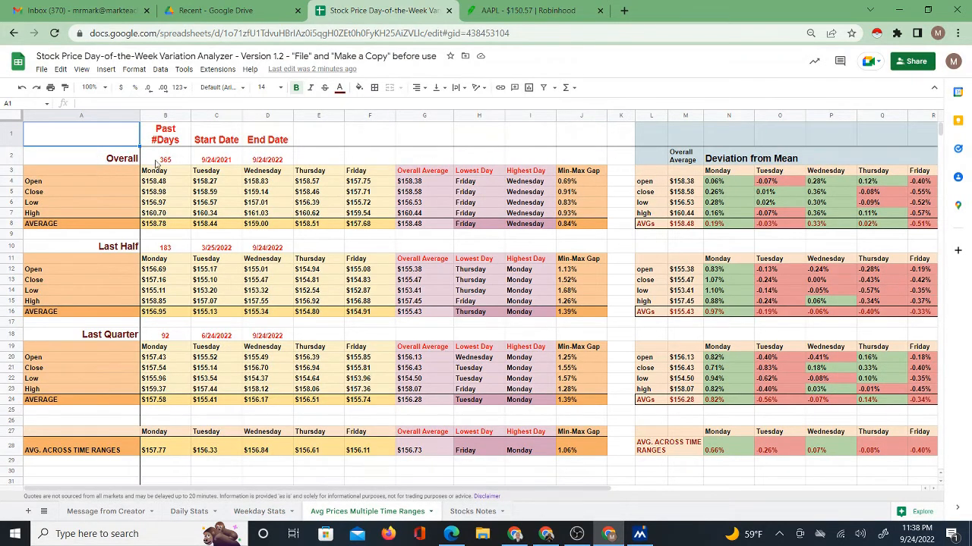
{"action": "left_click", "coordinate": [266, 512]}
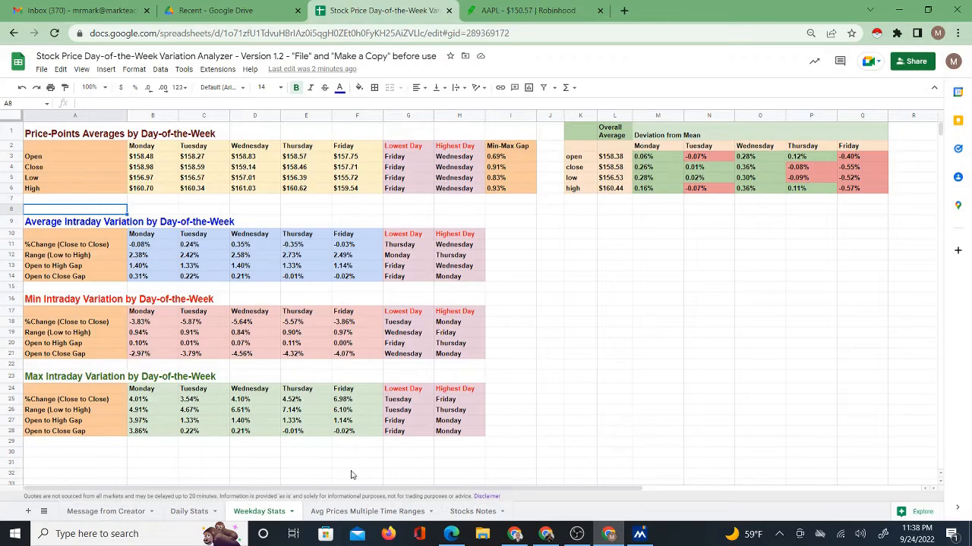
{"action": "left_click", "coordinate": [353, 514]}
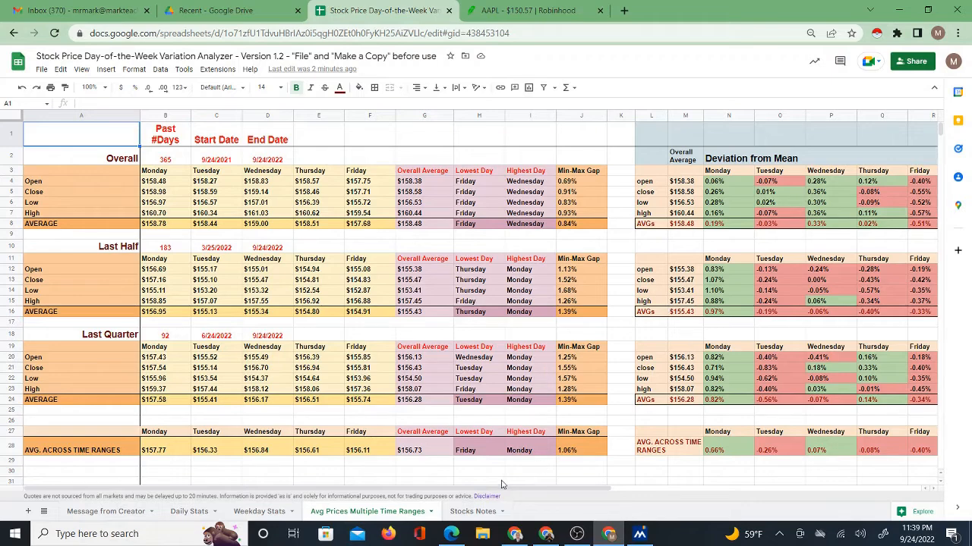
{"action": "left_click_drag", "start_coordinate": [508, 490], "coordinate": [539, 492]}
Step: Return to the Daily Stats sheet and review its intraday variation stats and day-of-the-week variation analyzer
{"action": "left_click", "coordinate": [257, 513]}
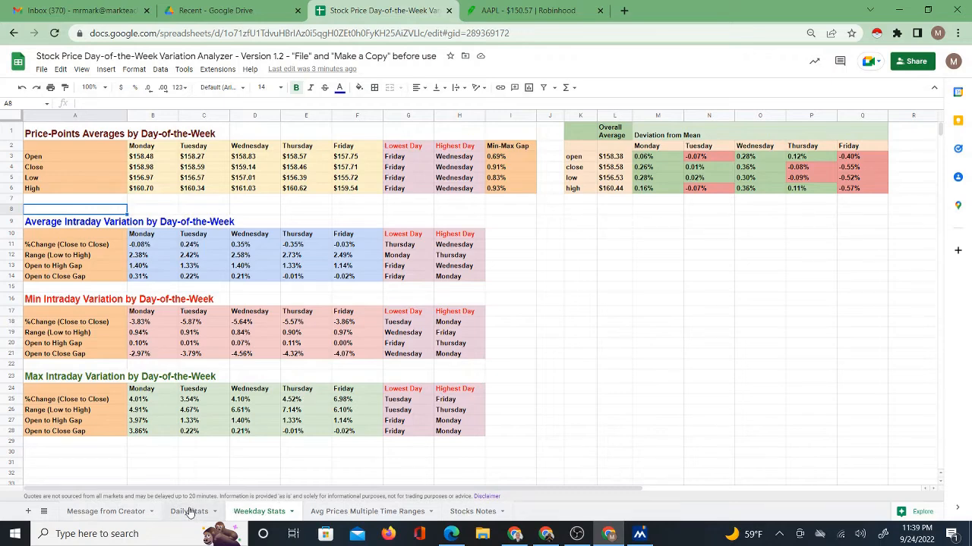
{"action": "left_click", "coordinate": [354, 513]}
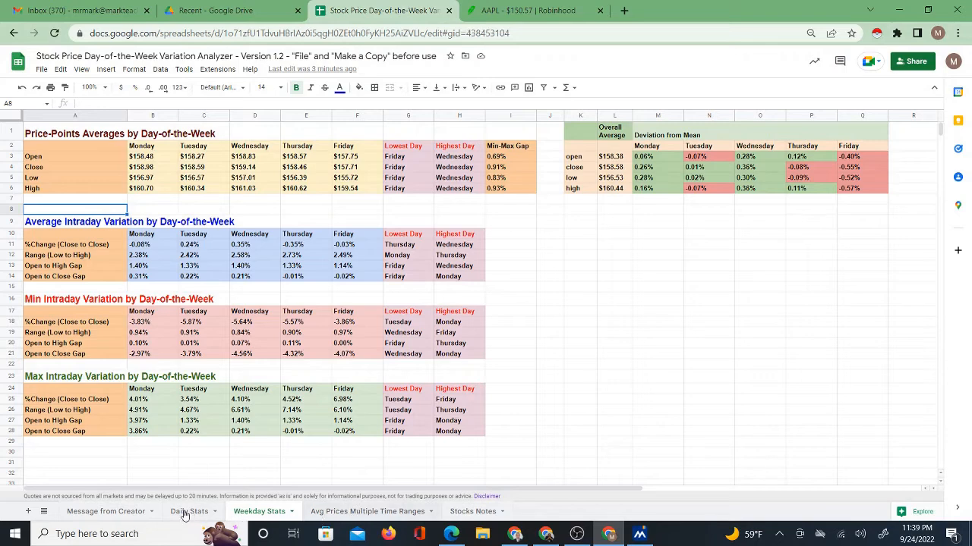
{"action": "left_click", "coordinate": [180, 513]}
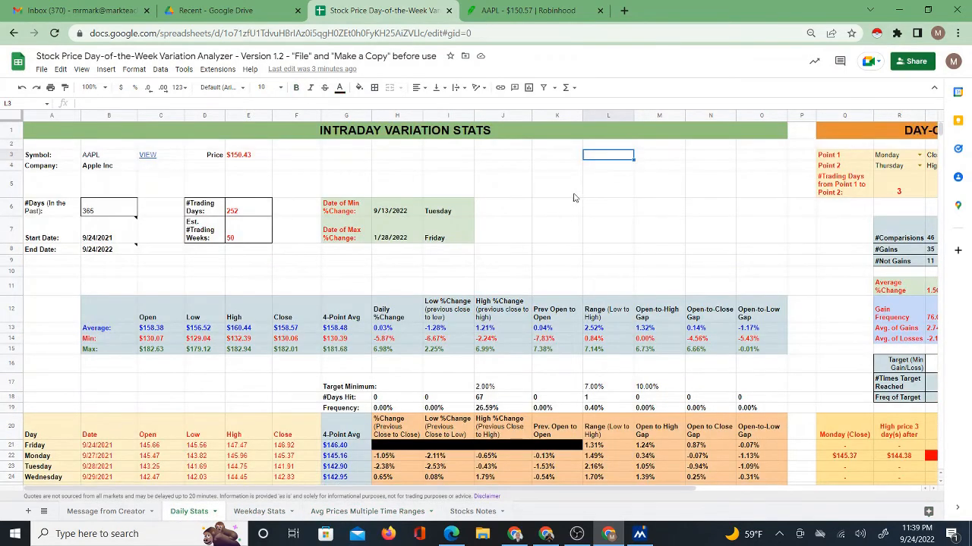
{"action": "left_click", "coordinate": [360, 160]}
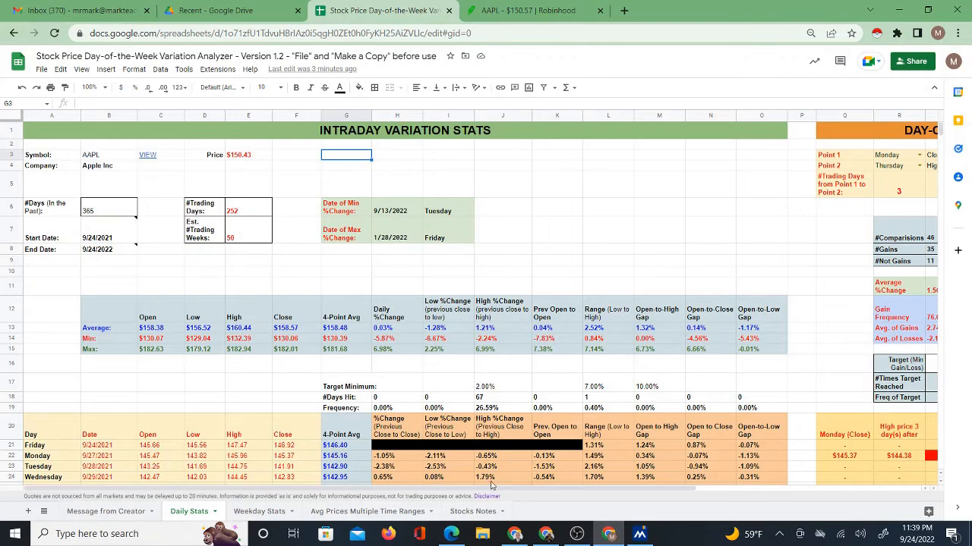
{"action": "left_click_drag", "start_coordinate": [492, 490], "coordinate": [760, 486]}
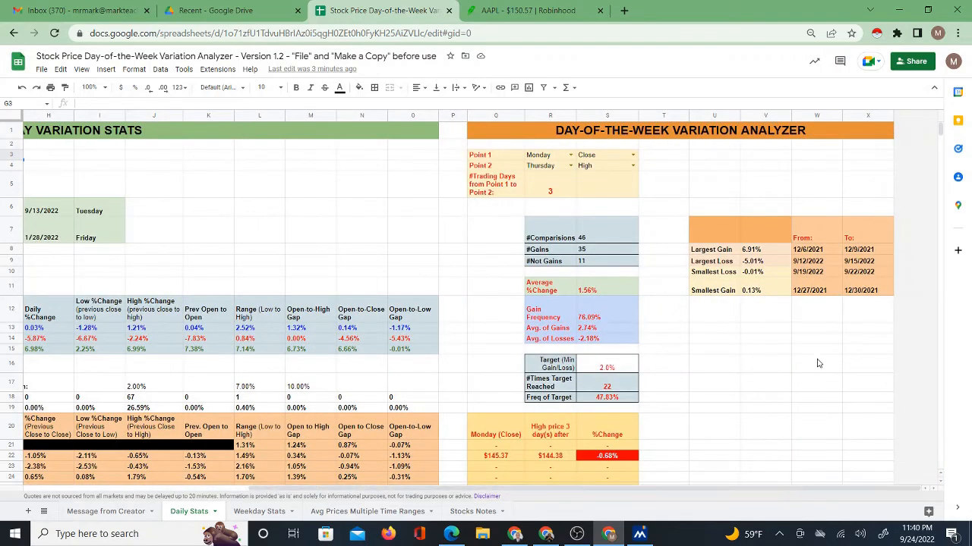
{"action": "left_click_drag", "start_coordinate": [719, 491], "coordinate": [490, 491]}
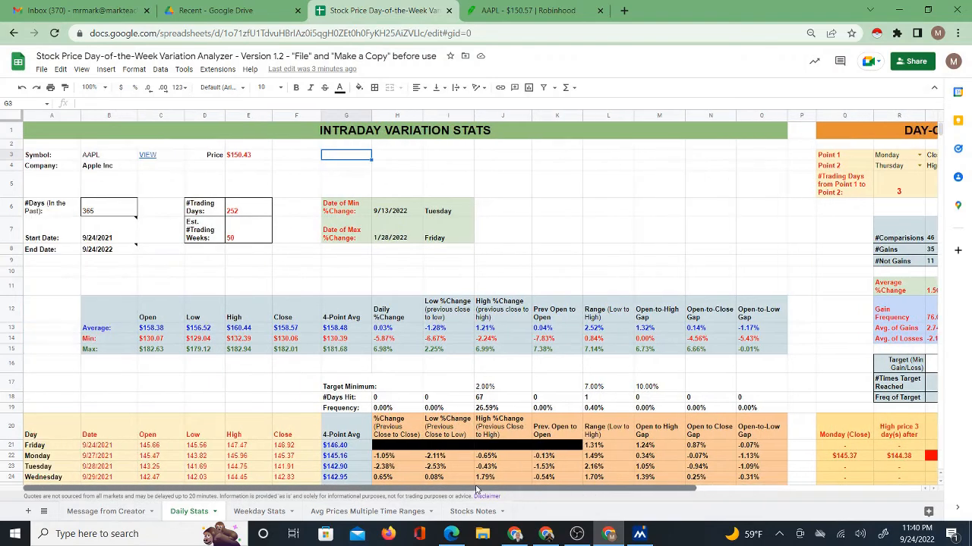
Step: Locate the stock Symbol cell on the Daily Stats sheet and look across to the analyzer's Point 1 and Point 2 settings
{"action": "left_click", "coordinate": [499, 160]}
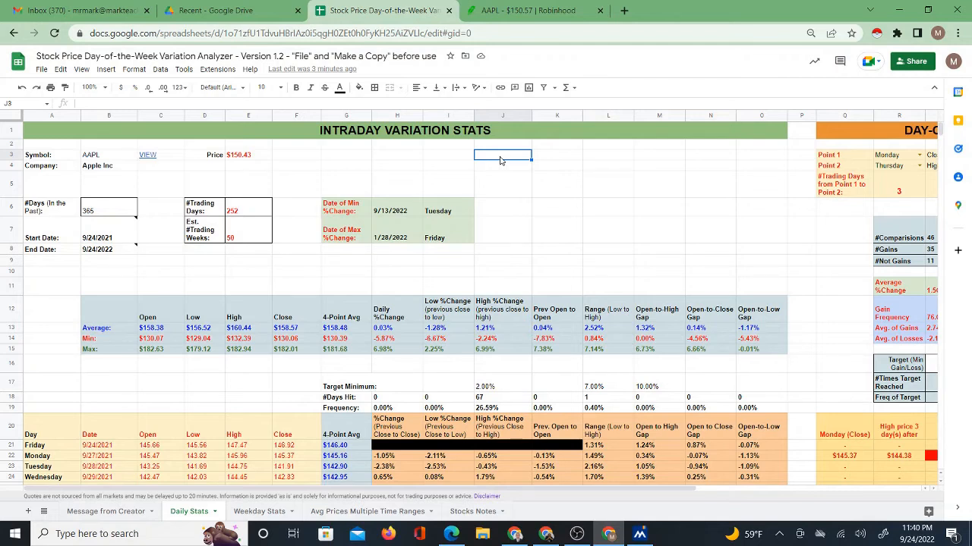
{"action": "left_click", "coordinate": [114, 156]}
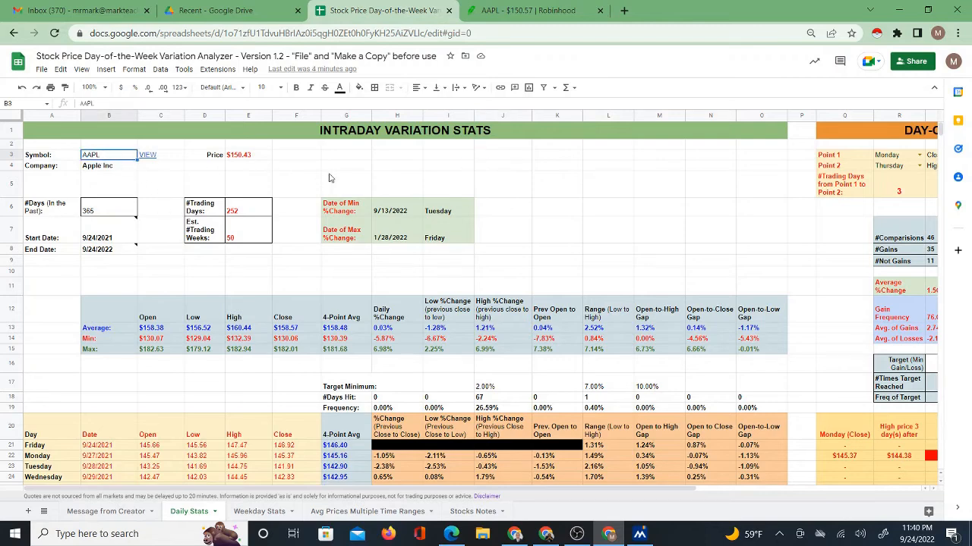
{"action": "left_click", "coordinate": [403, 168]}
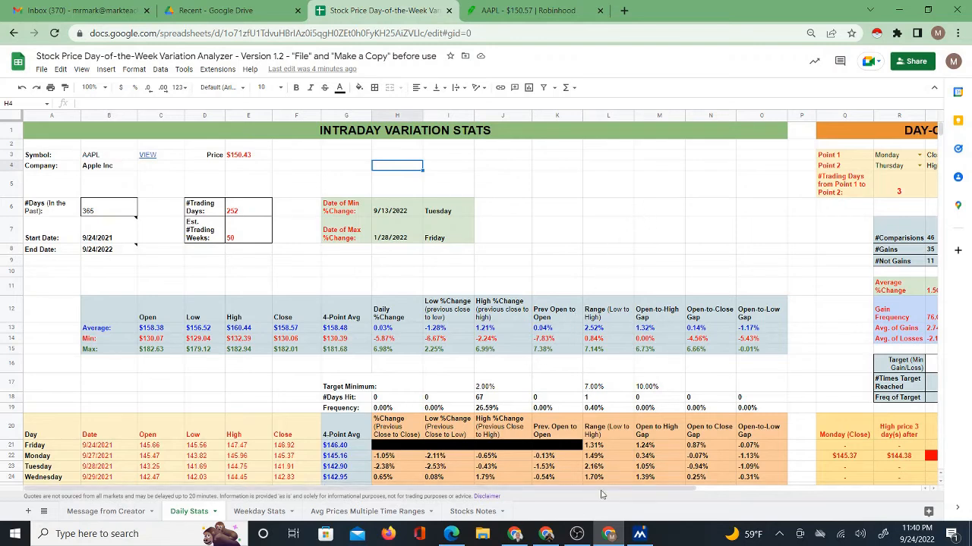
{"action": "left_click_drag", "start_coordinate": [605, 490], "coordinate": [617, 525]}
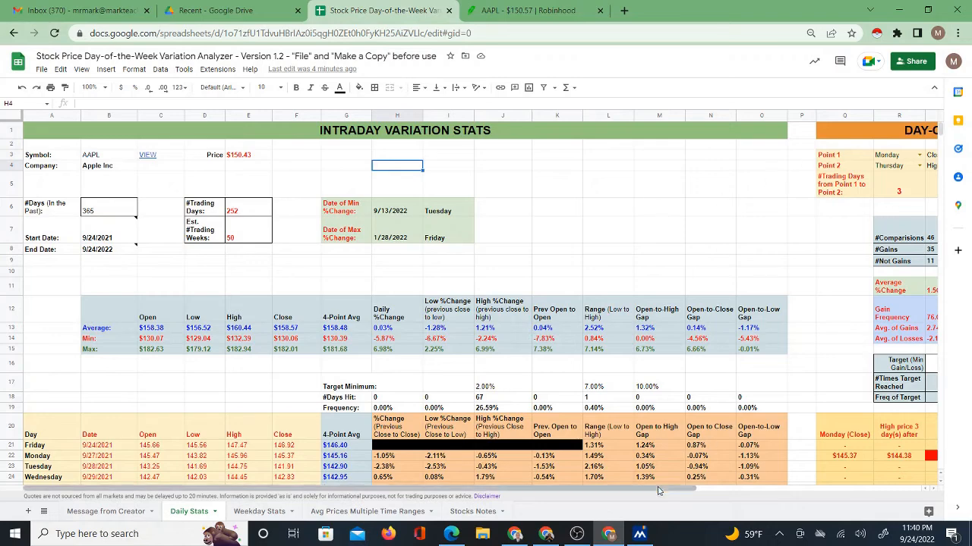
{"action": "left_click_drag", "start_coordinate": [668, 490], "coordinate": [821, 489]}
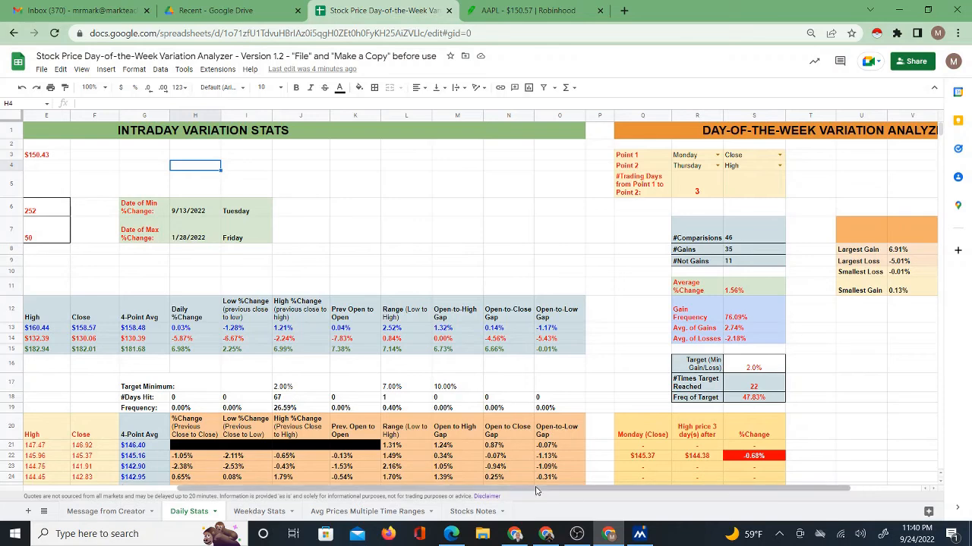
{"action": "left_click_drag", "start_coordinate": [531, 492], "coordinate": [393, 494]}
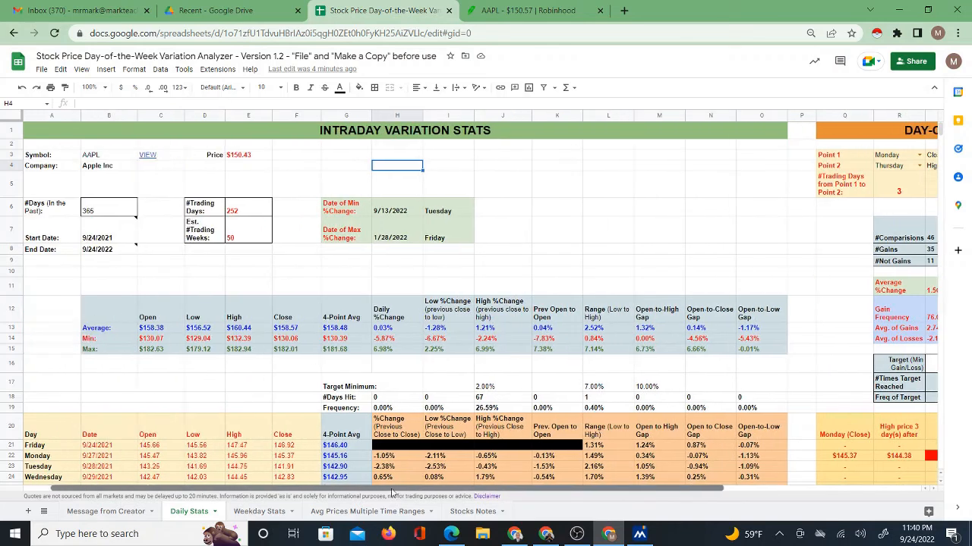
{"action": "left_click", "coordinate": [510, 157]}
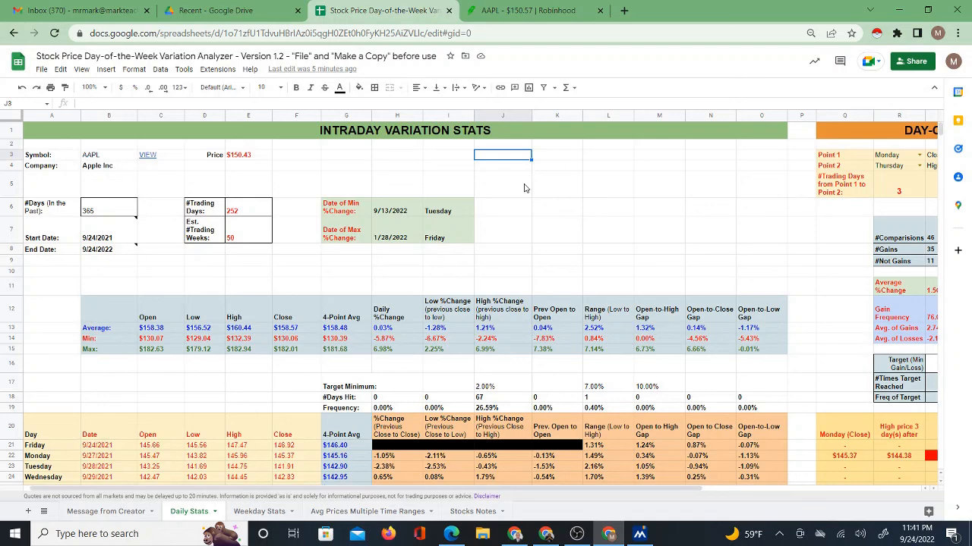
{"action": "left_click", "coordinate": [531, 10]}
{"action": "left_click", "coordinate": [414, 16]}
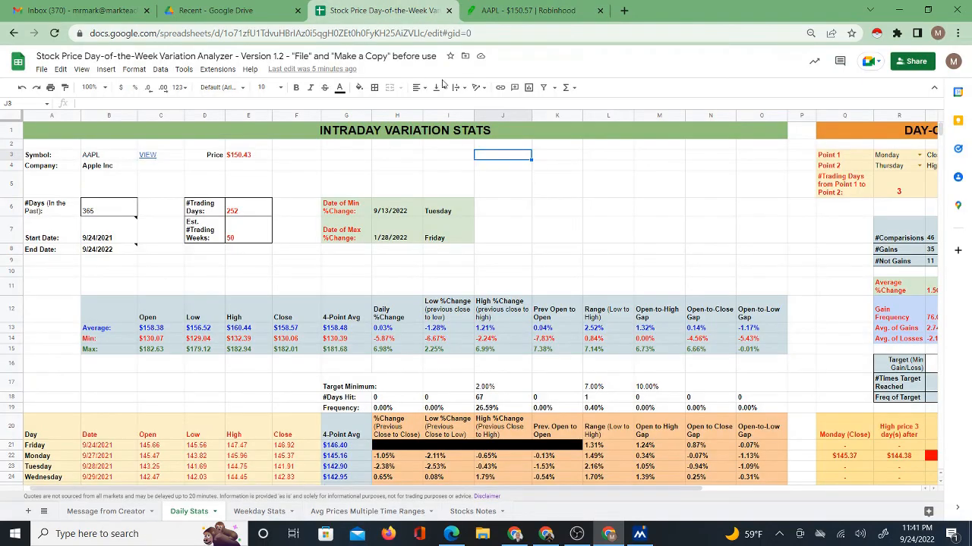